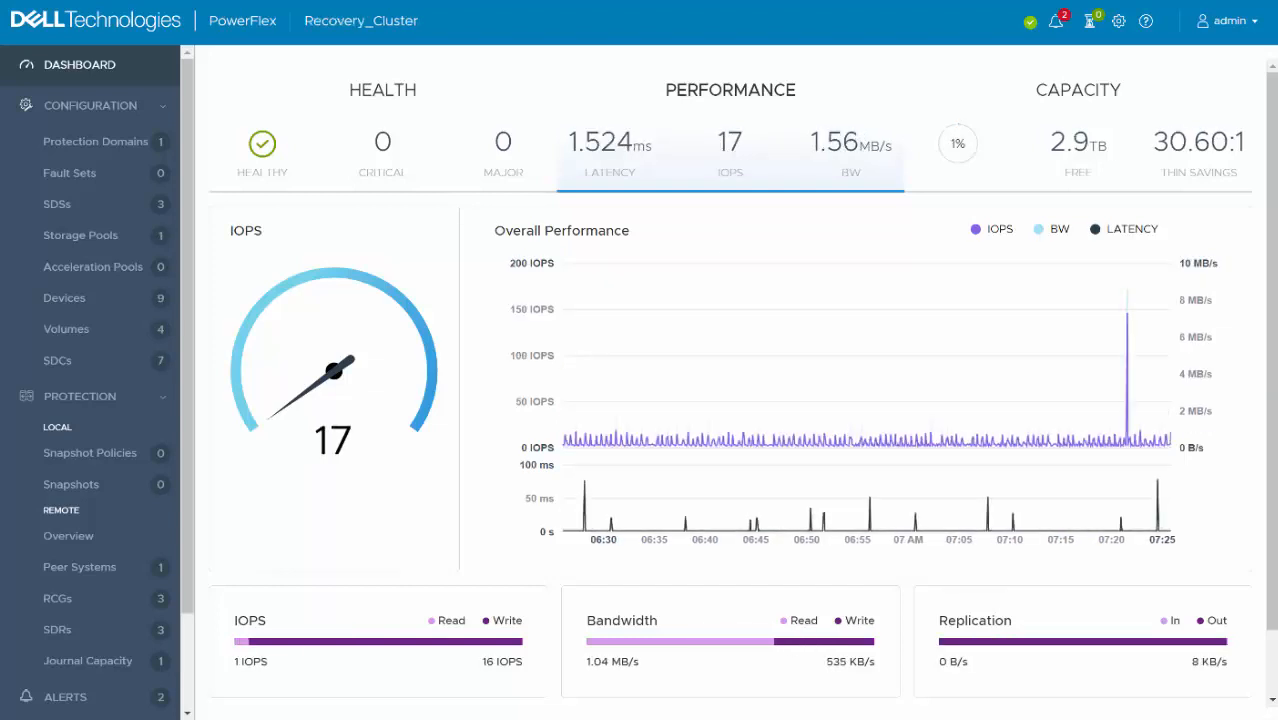
- View the peer systems configured on the recovery and protection clusters
click(80, 567)
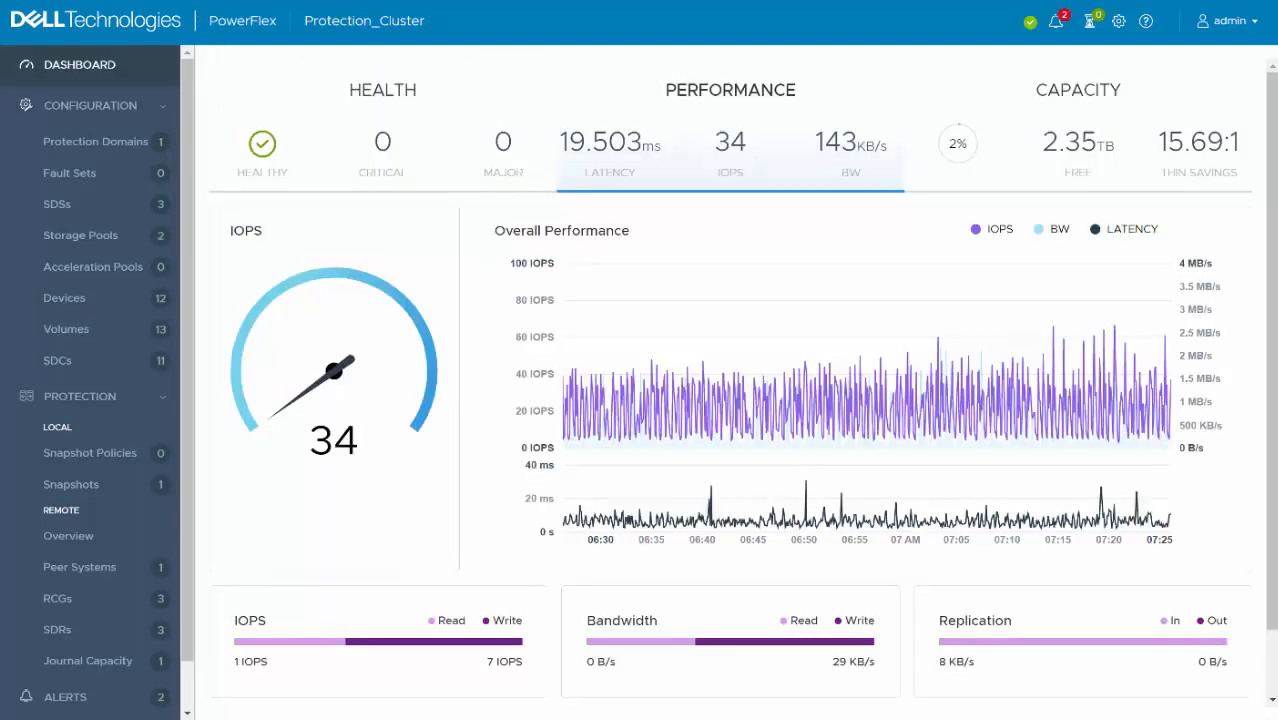
click(80, 567)
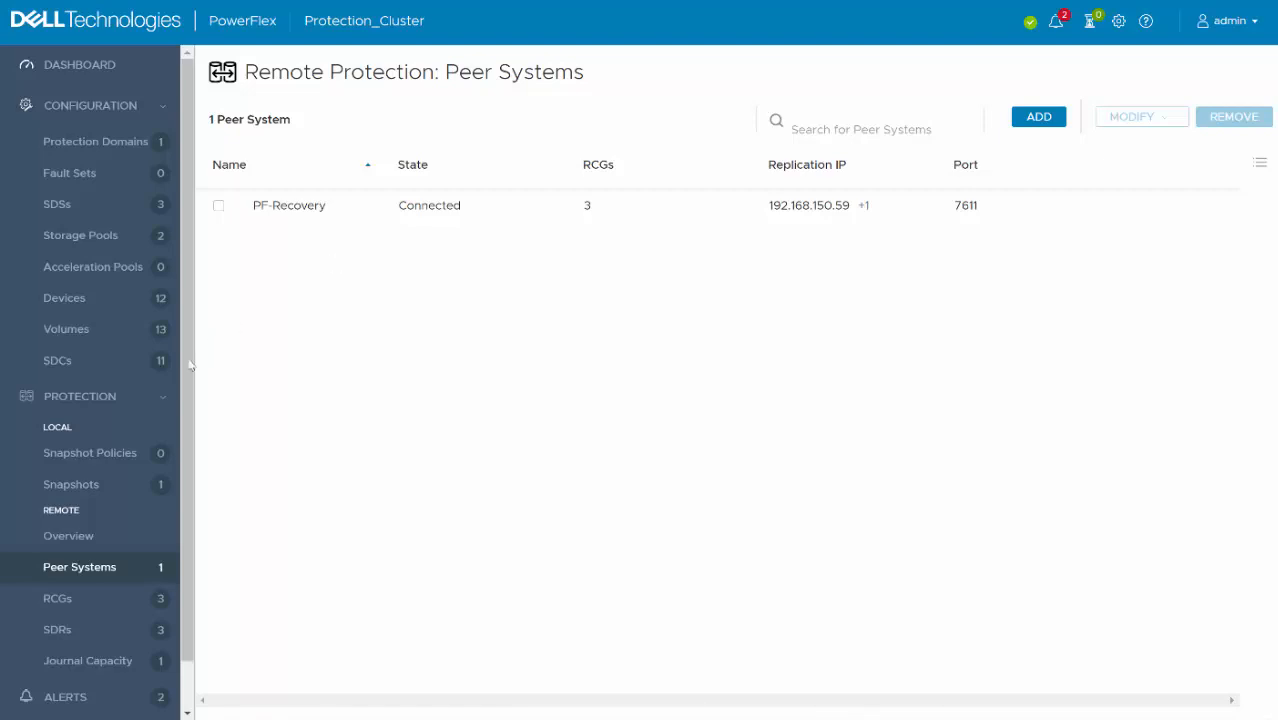
- View the details and volume pairs of the Test_RCG replication consistency group on Protection_Cluster
scroll(80, 612, down, 1)
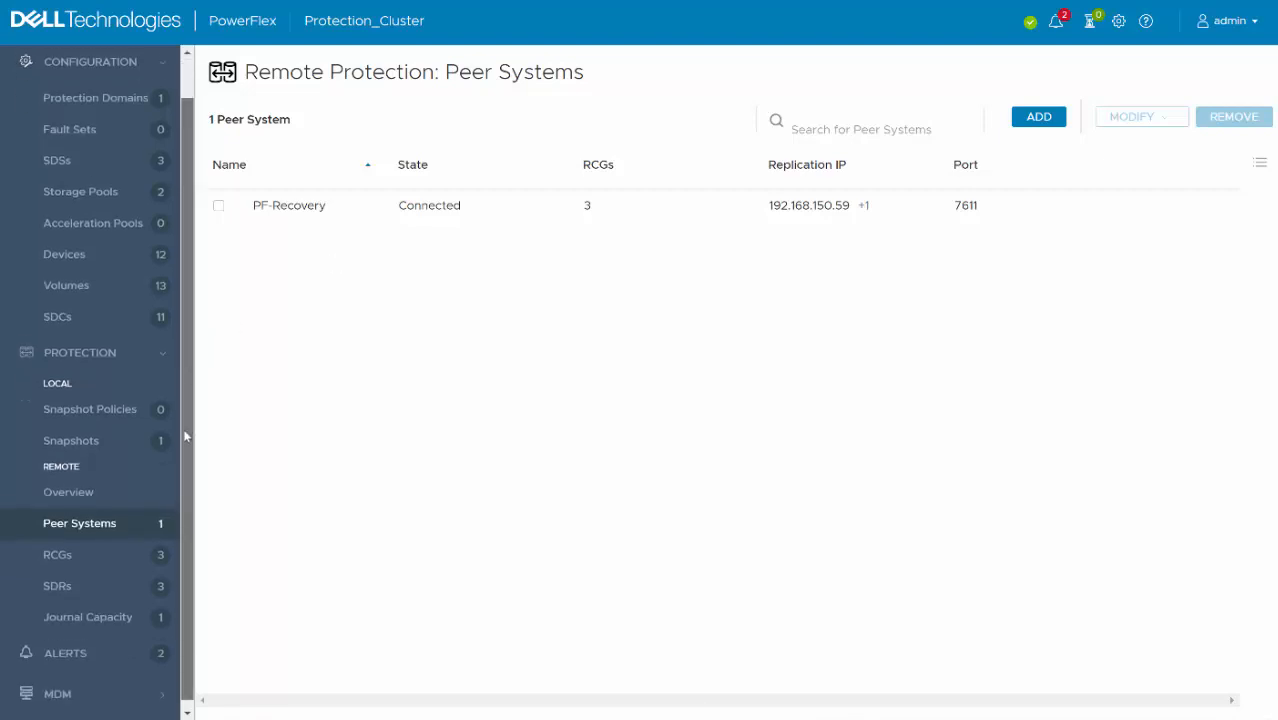
click(73, 546)
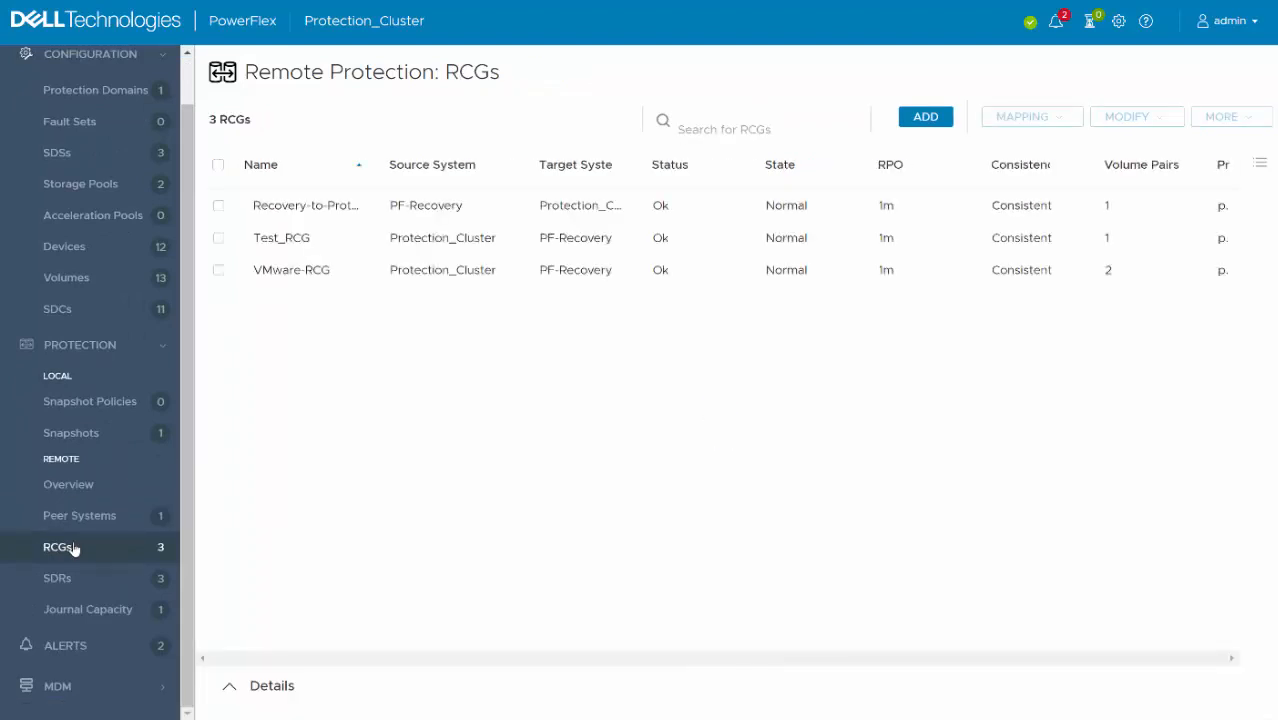
click(311, 245)
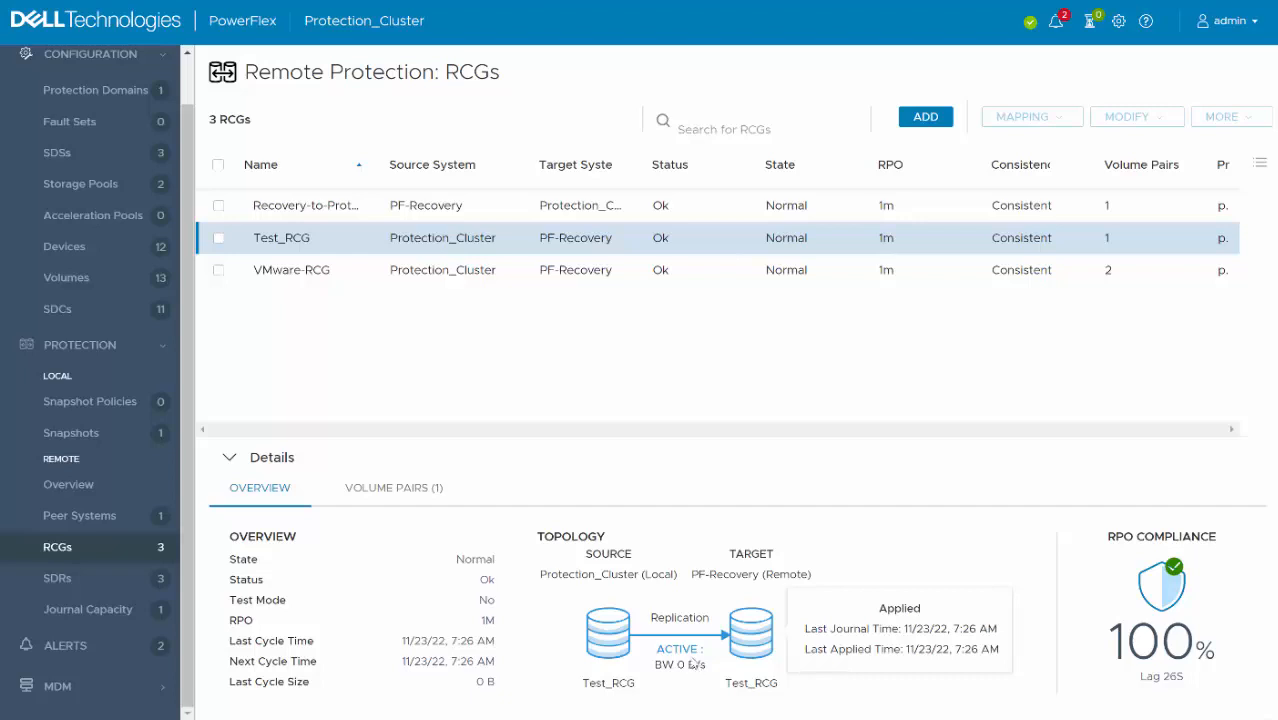
click(410, 488)
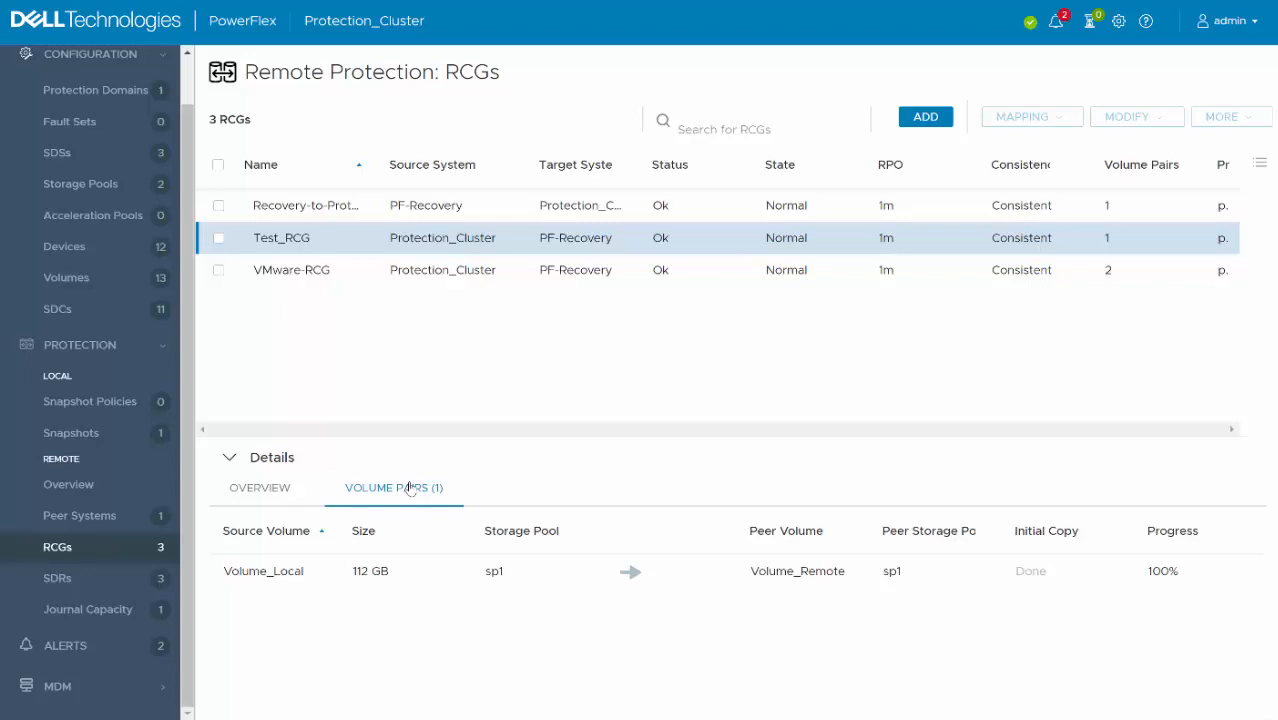
mouse_move(399, 570)
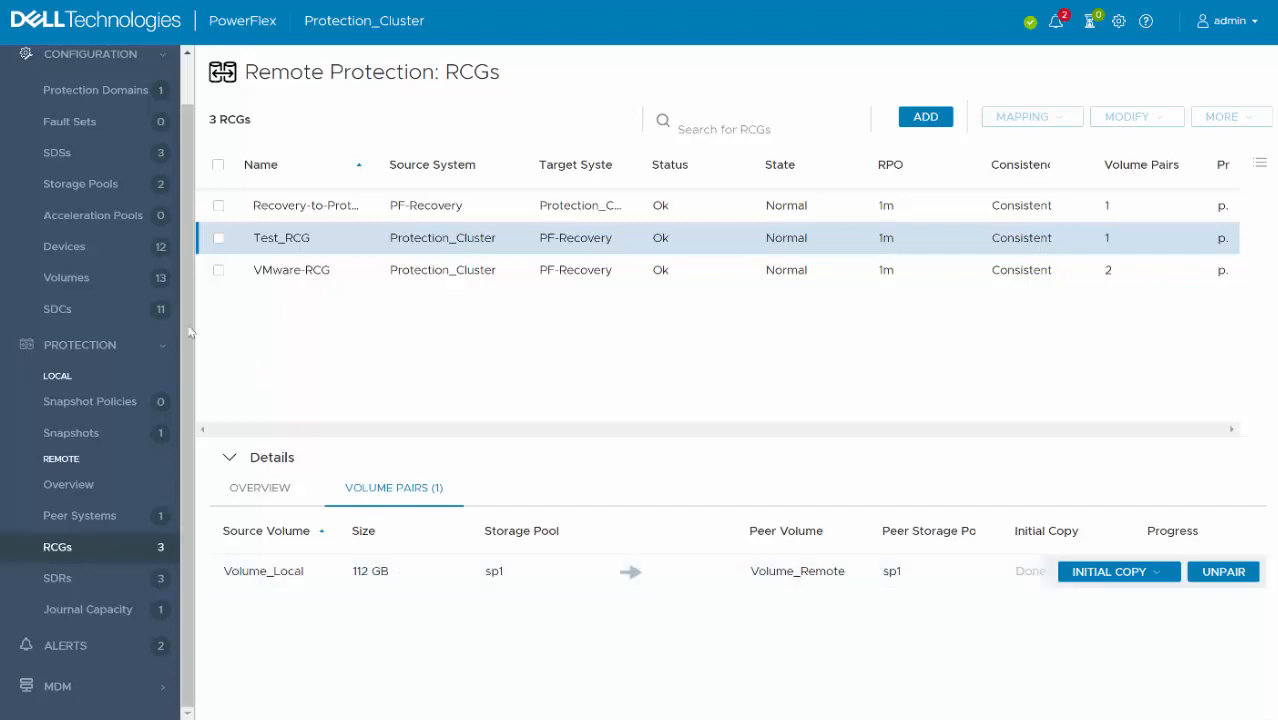
- View the SDCs mapped to Volume_Local in the volumes list of Protection_Cluster
click(126, 283)
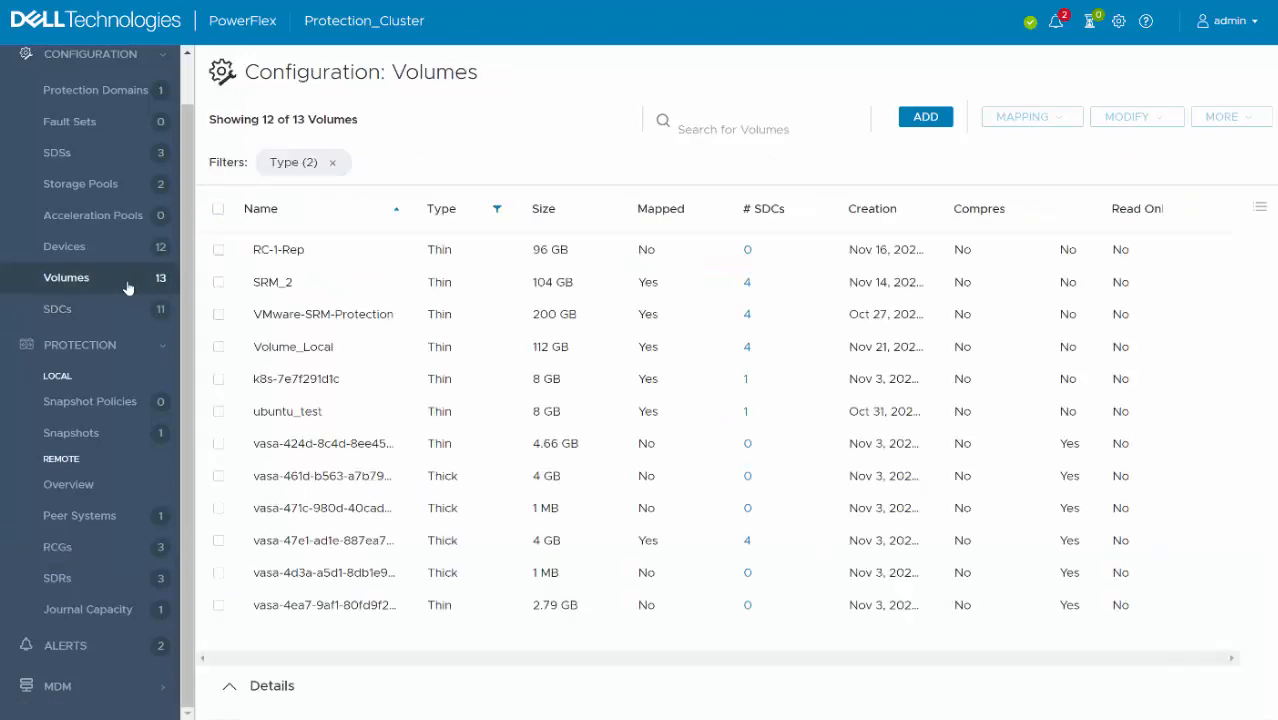
click(220, 346)
click(350, 488)
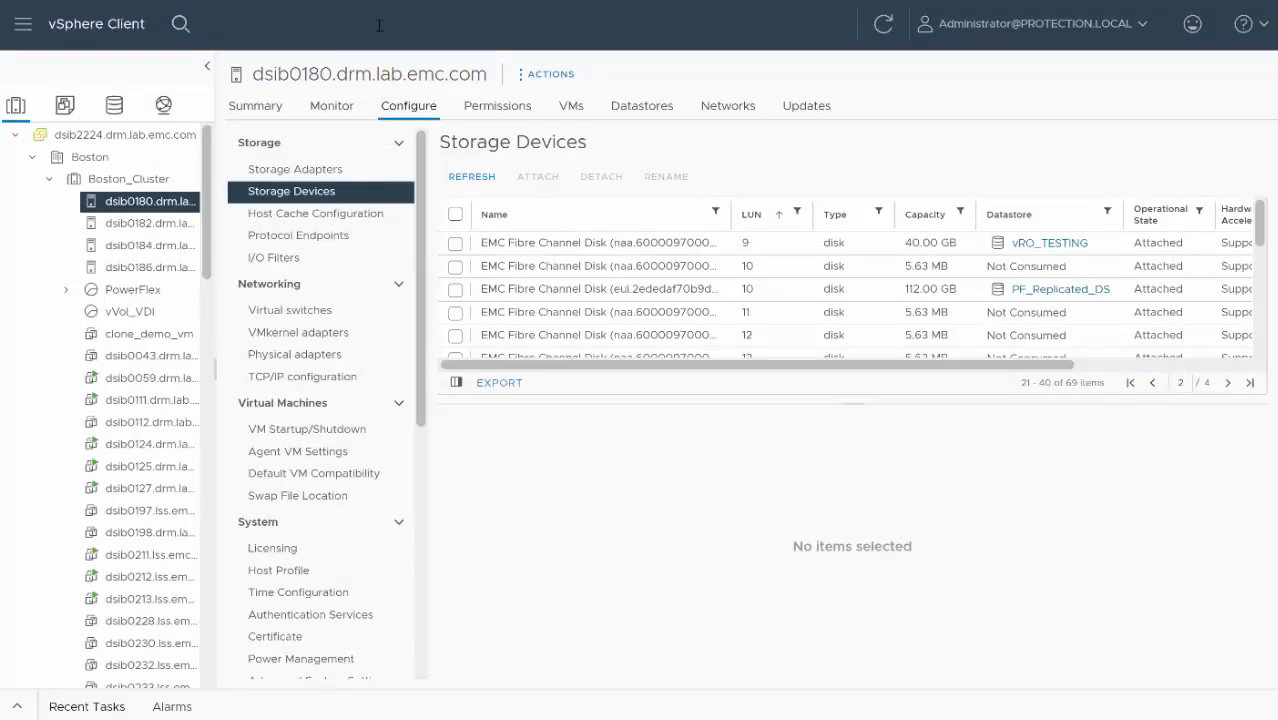
- In the vSphere Client, open the PF_Replicated_DS datastore and review its Dell VSI storage details
click(1053, 292)
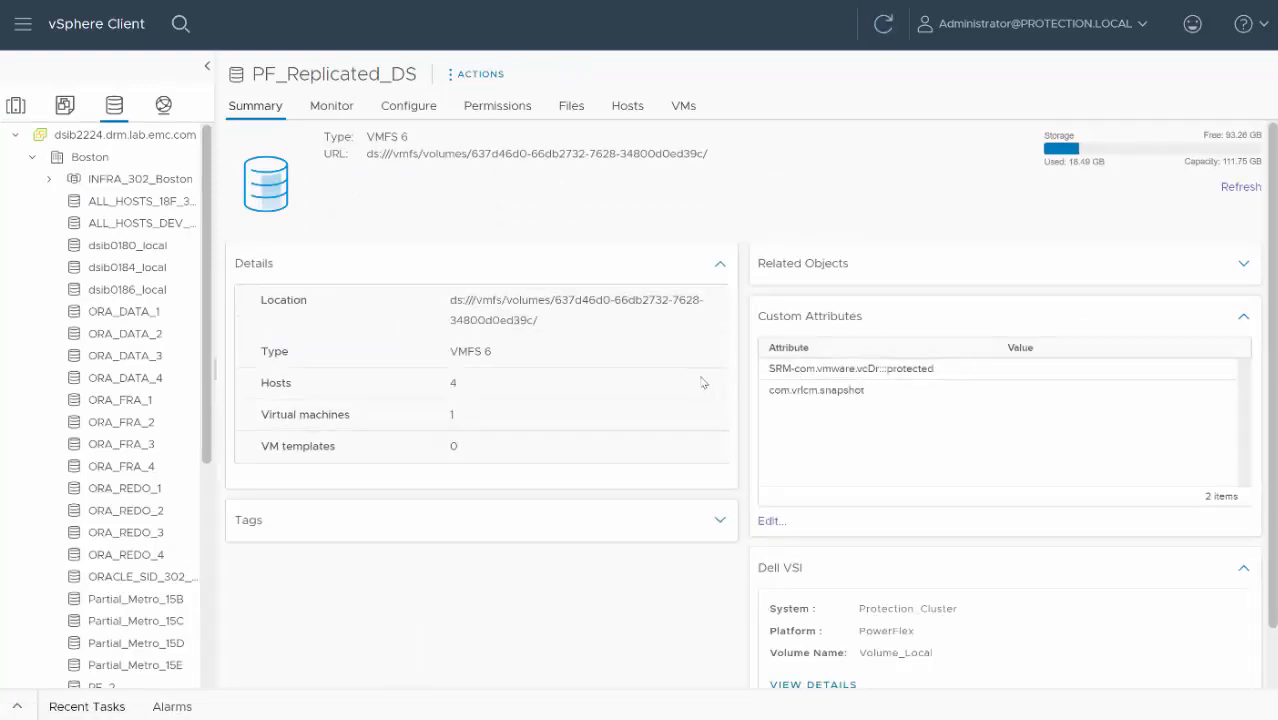
scroll(833, 552, down, 1)
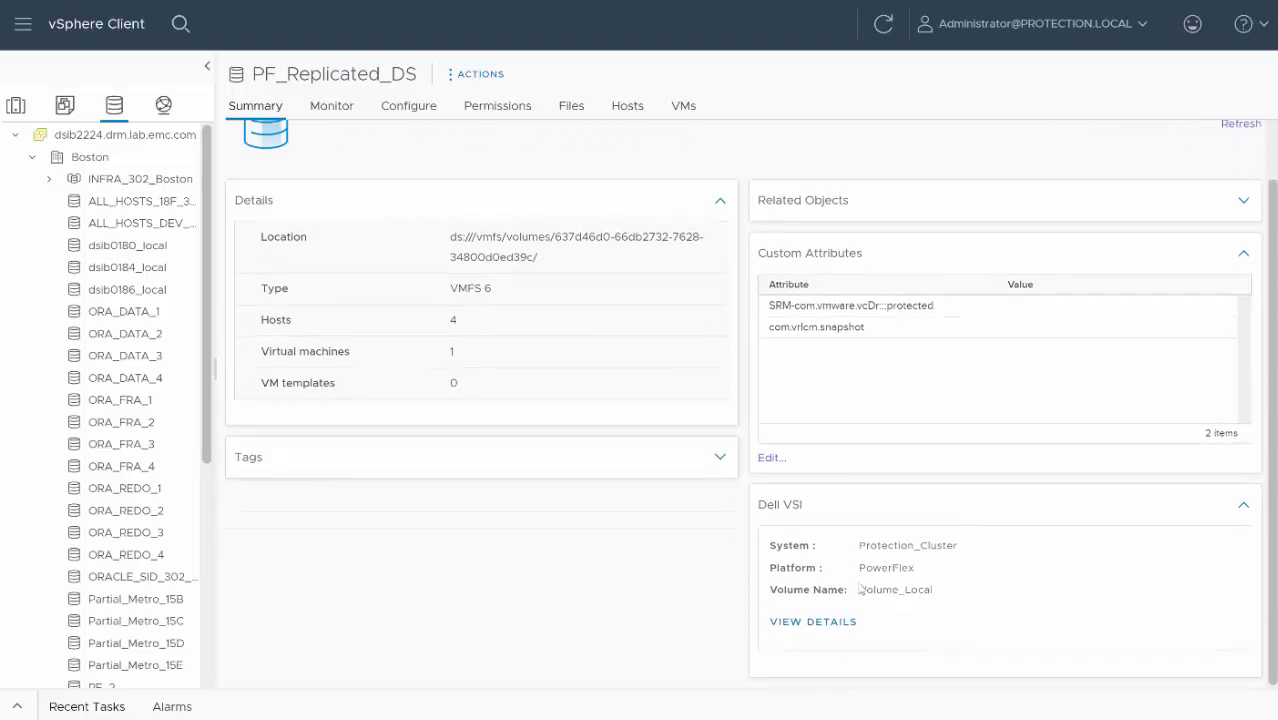
click(836, 622)
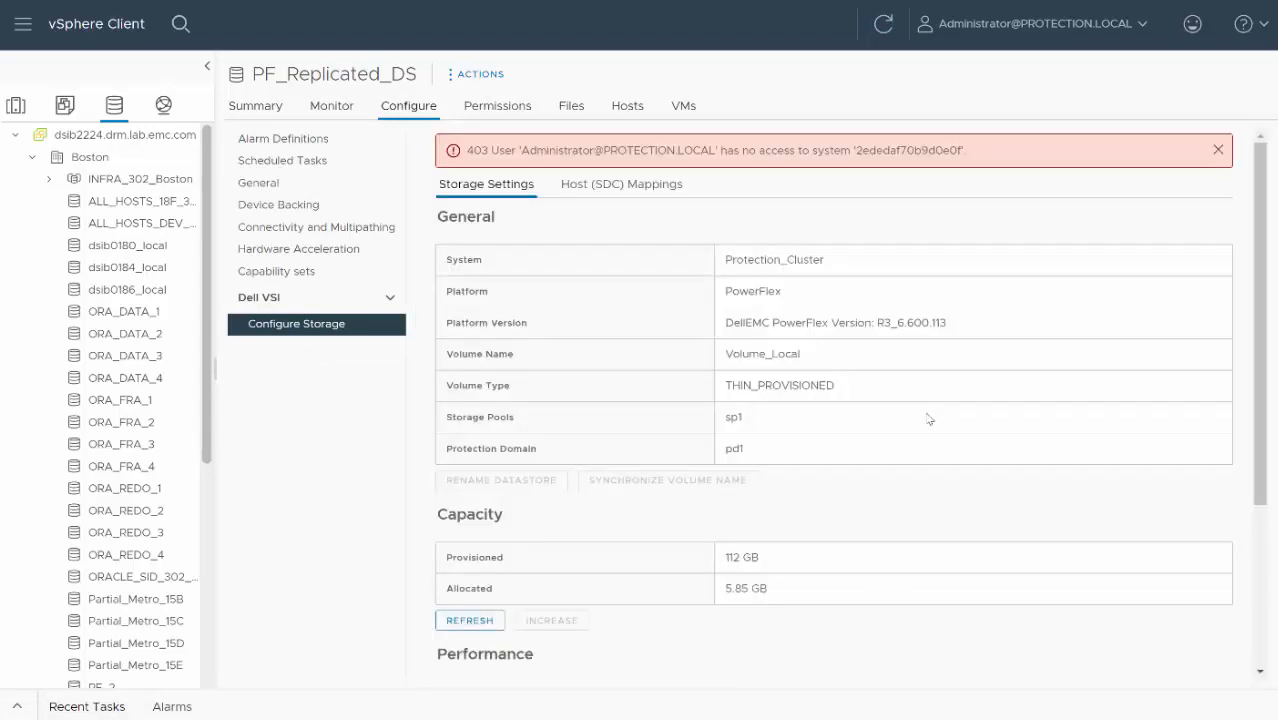
click(1216, 152)
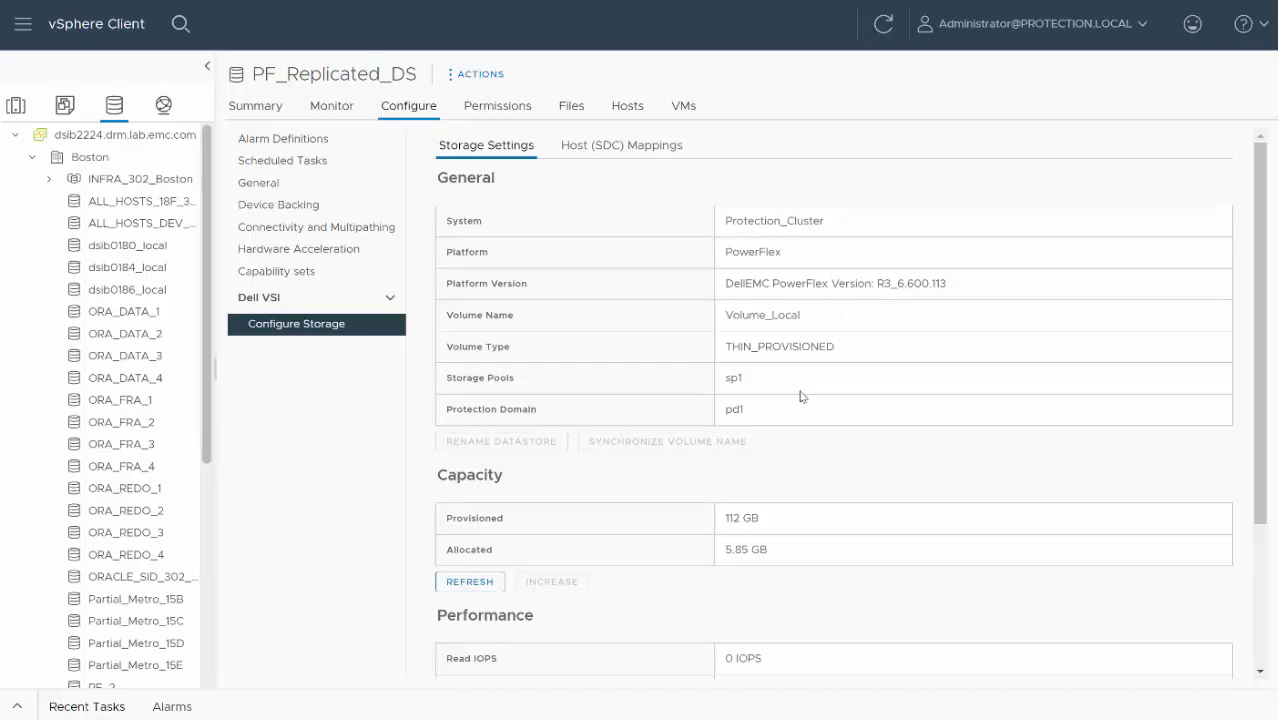
scroll(801, 396, down, 3)
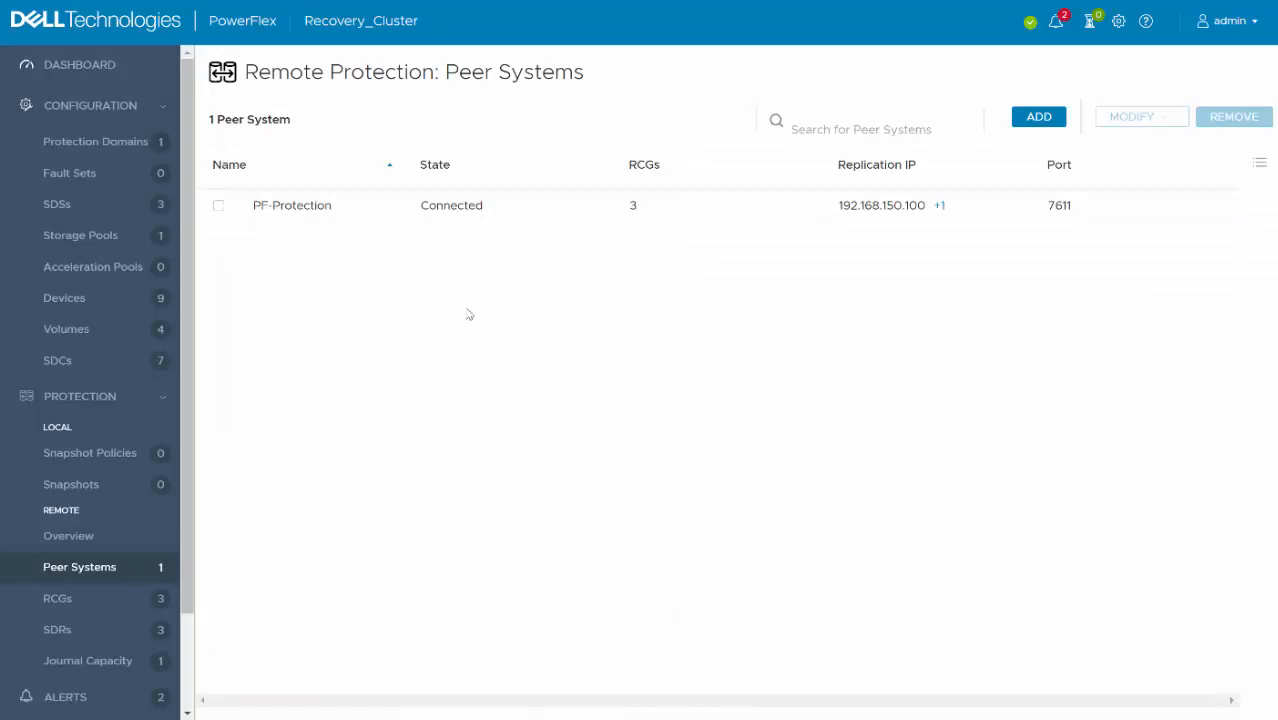
- On Recovery_Cluster, view the volume pairs of Test_RCG and the SDCs mapped to Volume_Remote
click(82, 602)
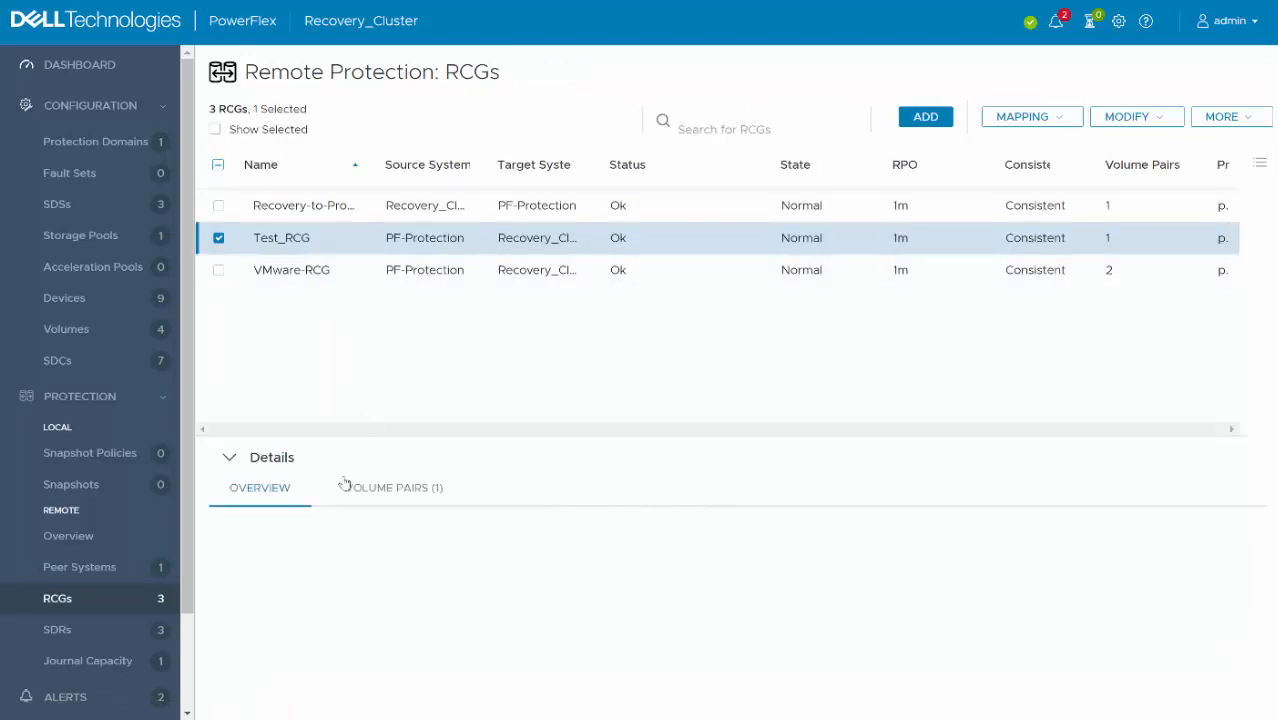
click(395, 488)
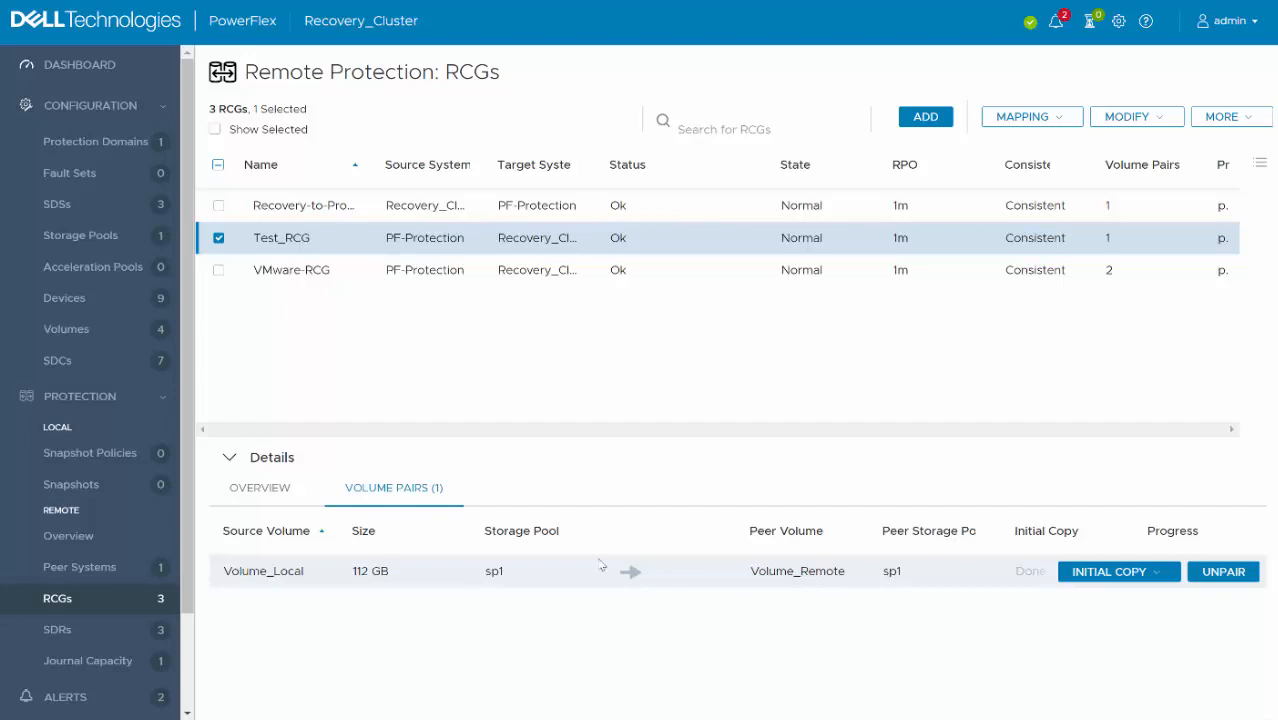
click(98, 330)
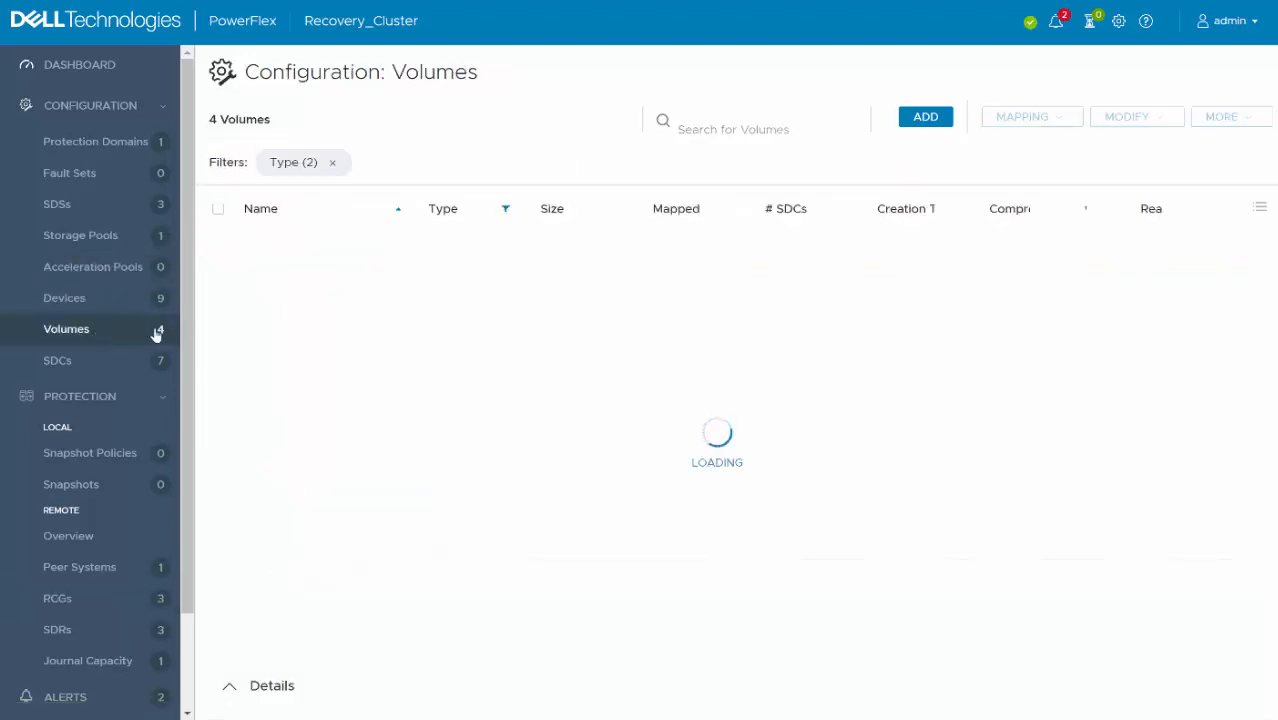
click(243, 326)
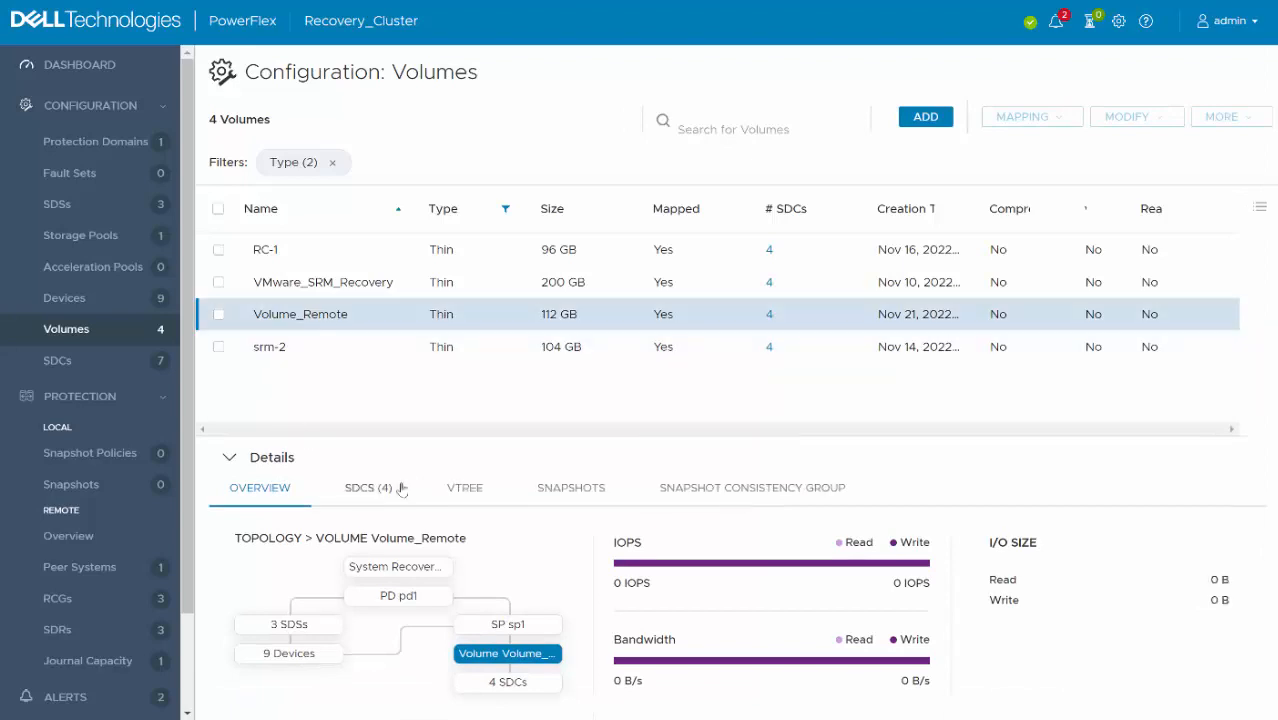
click(374, 494)
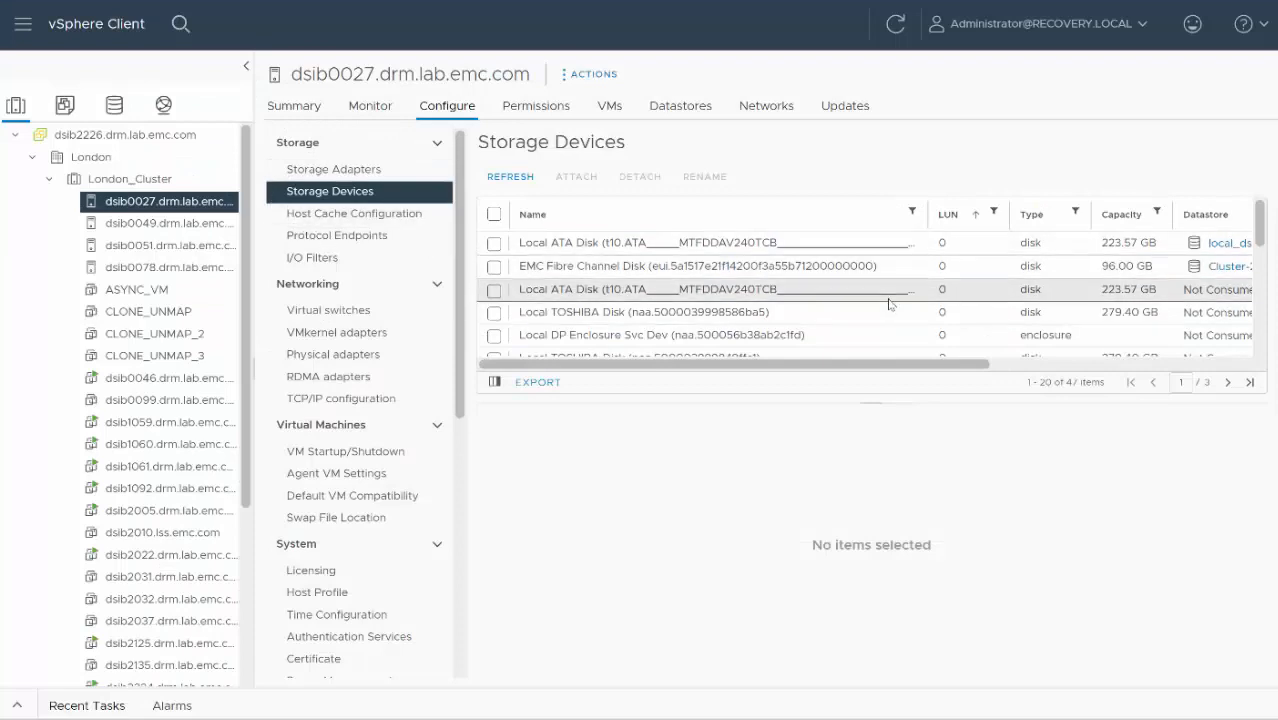
- Locate the 112 GB EMC Fibre Channel disk among the recovery host's storage devices and check its datastore assignment
scroll(888, 303, down, 2)
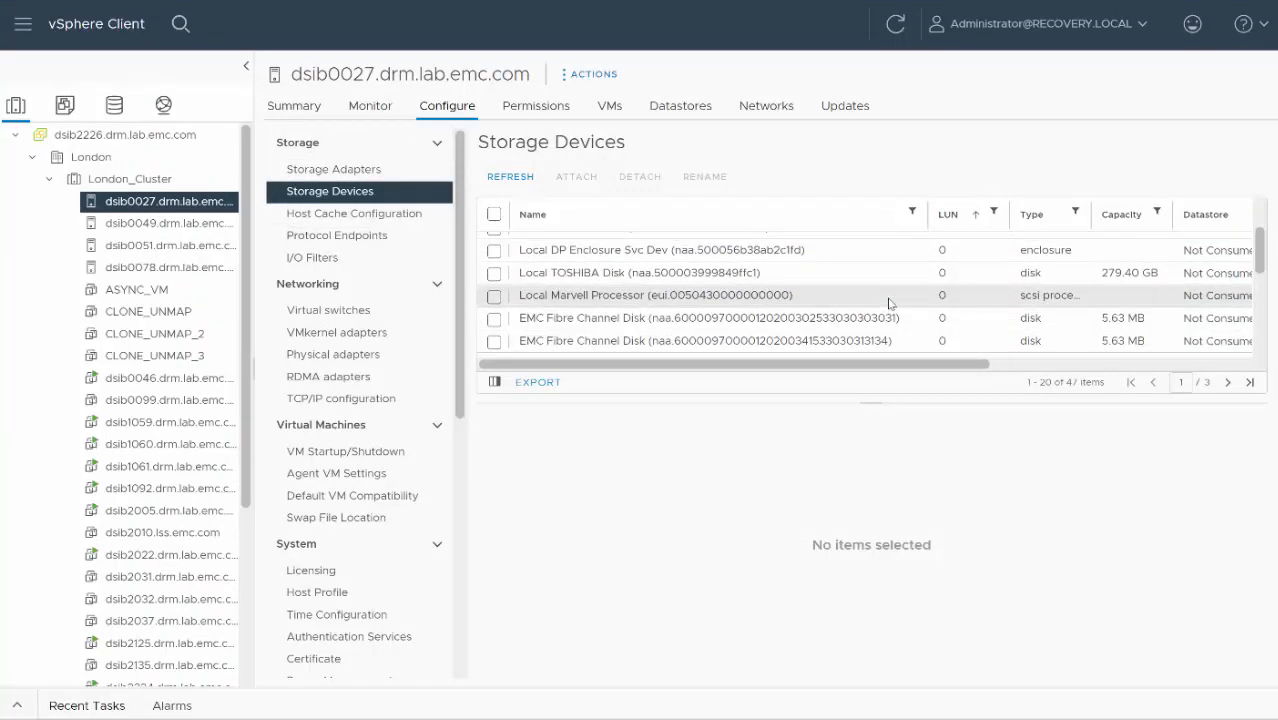
scroll(888, 303, up, 2)
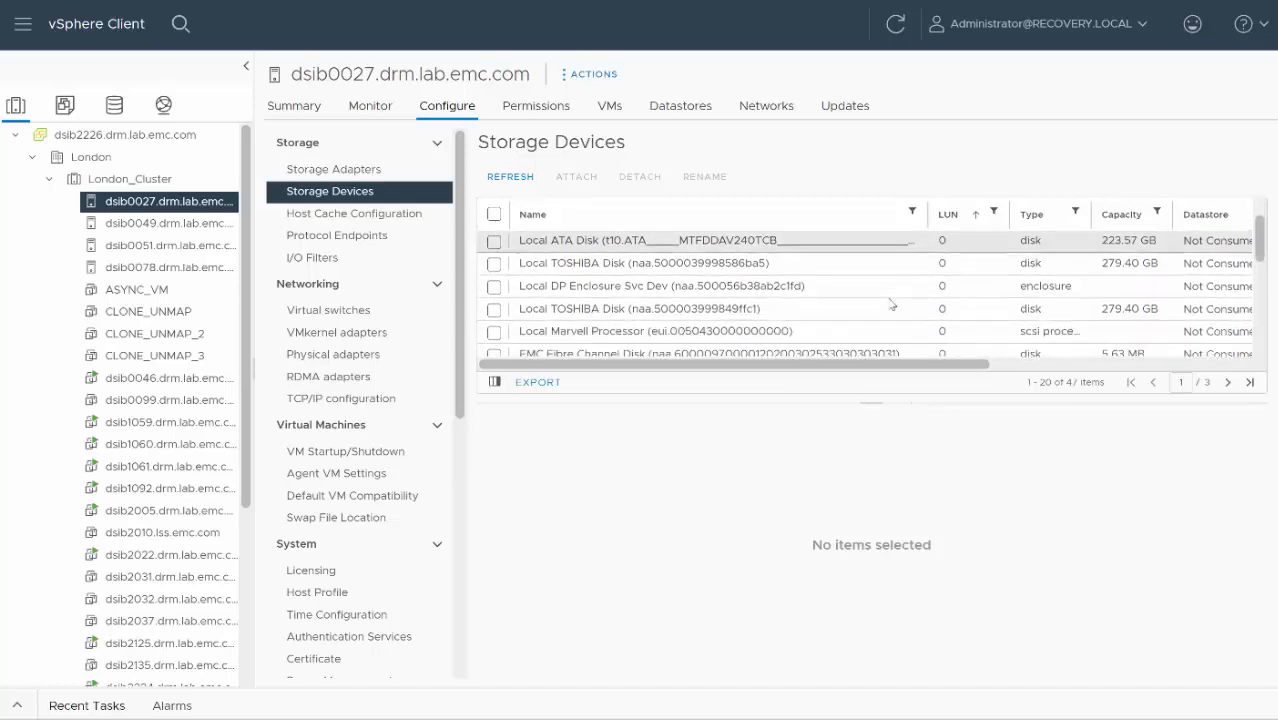
scroll(892, 303, down, 3)
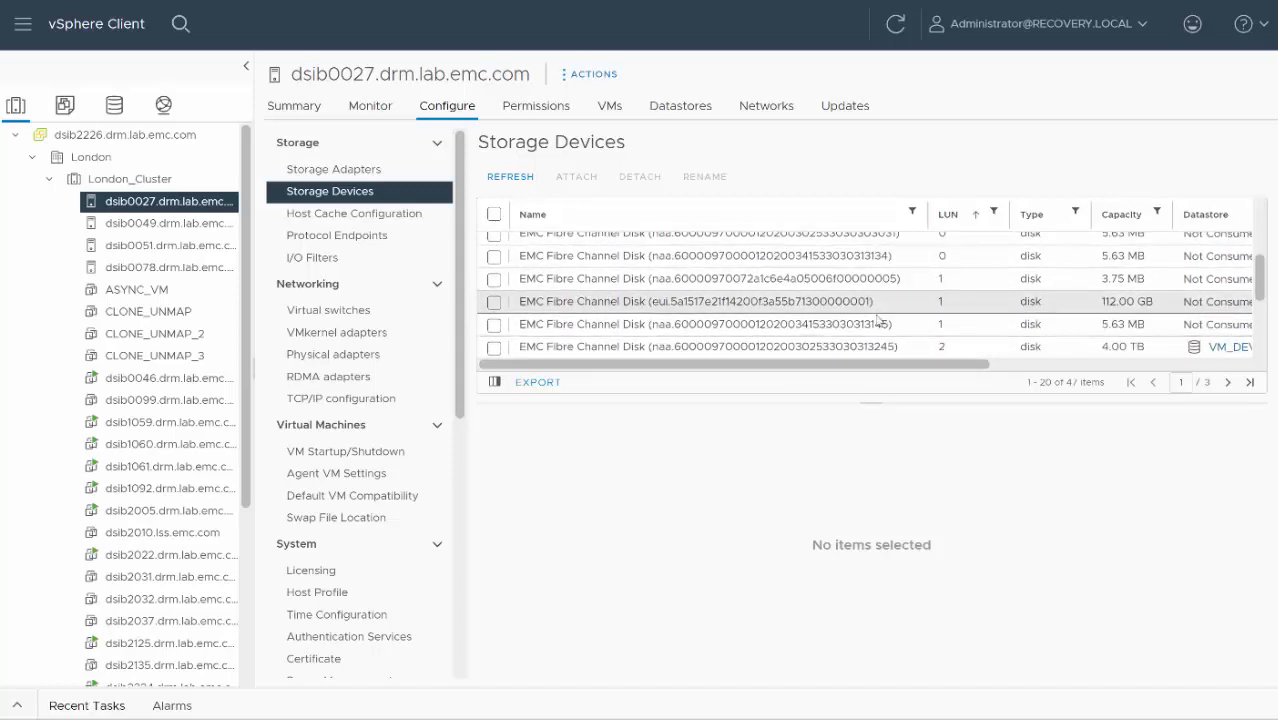
scroll(880, 310, right, 5)
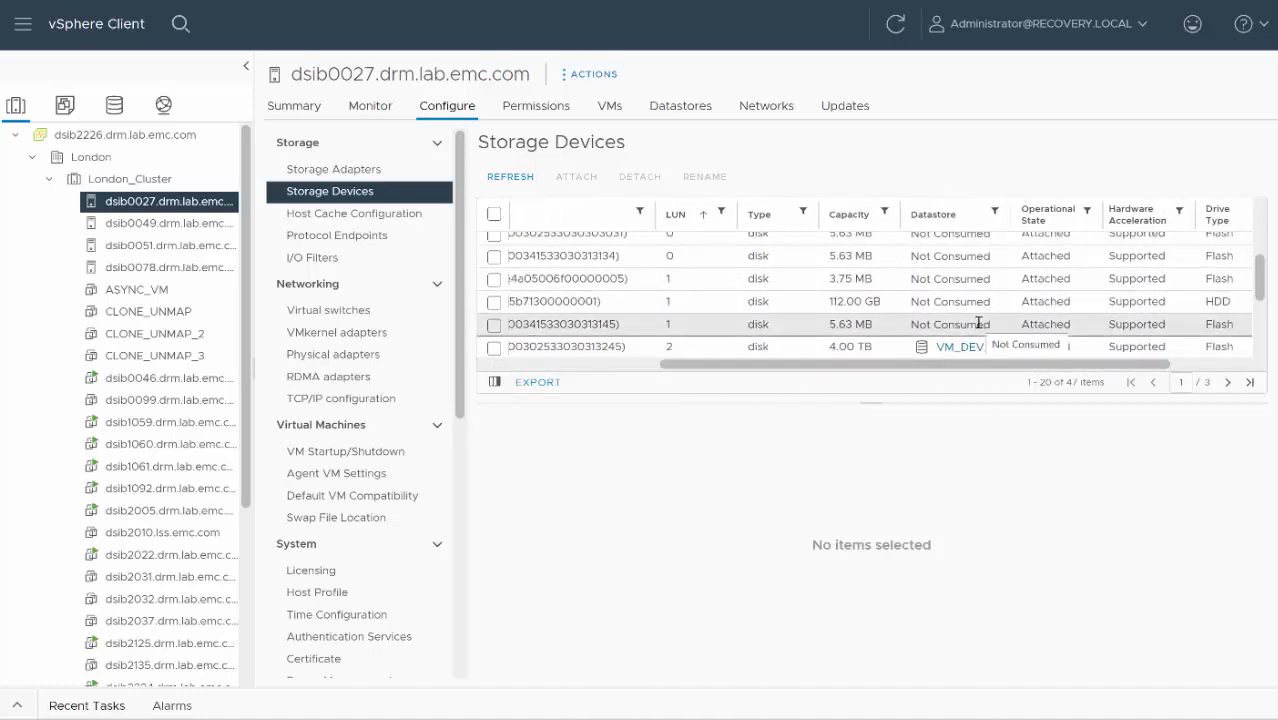
drag(778, 364, 560, 364)
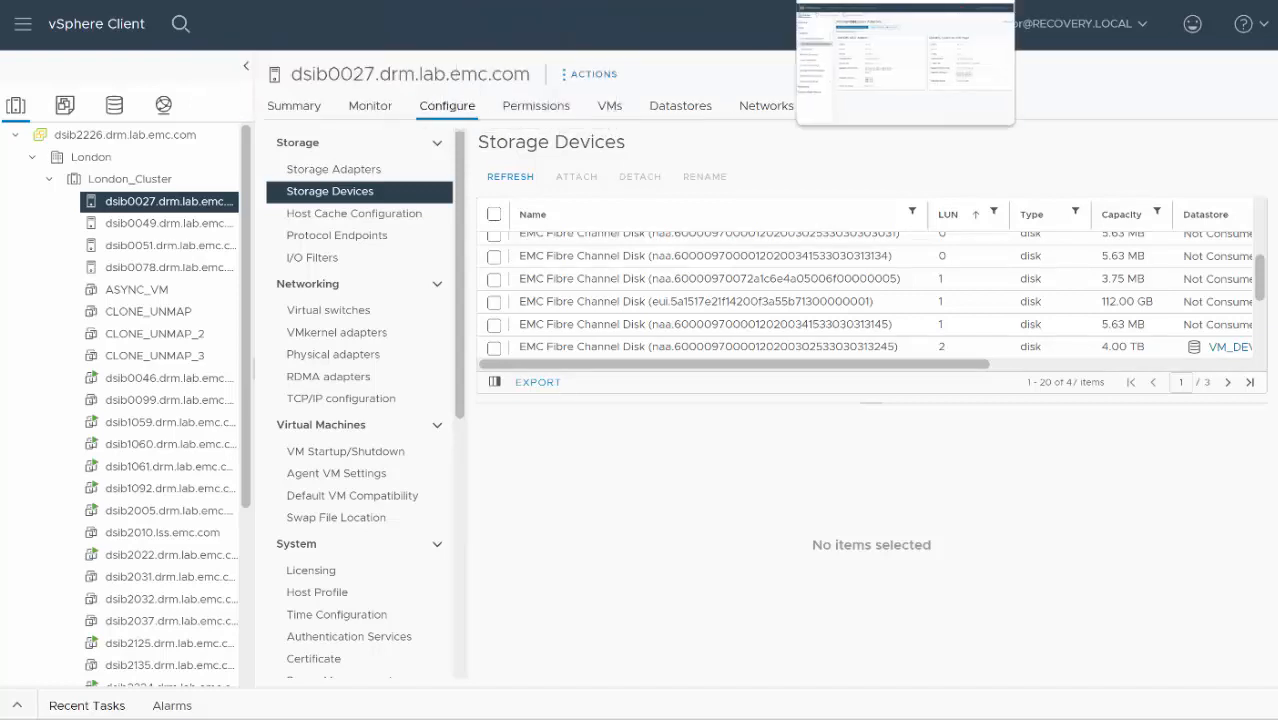
- Switch to Site Recovery and view the replicated devices of the Protection_Cluster ↔ Recovery_Cluster array pair
click(895, 1)
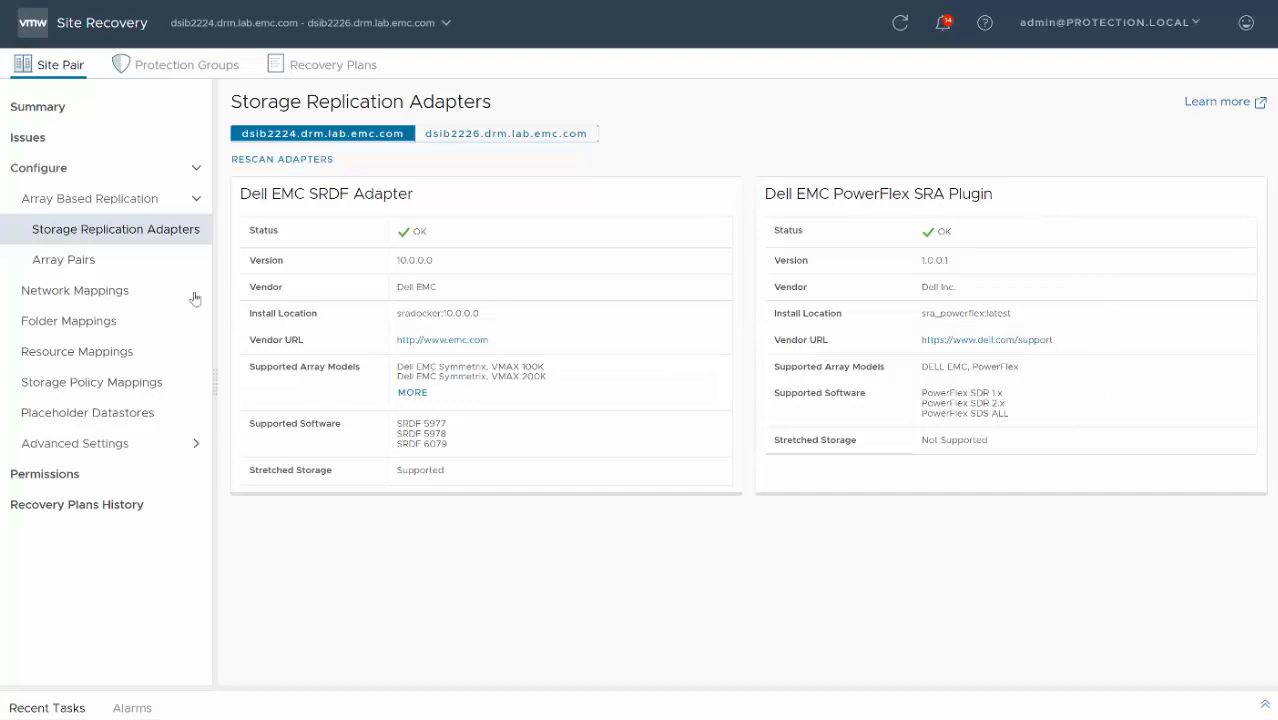
click(60, 262)
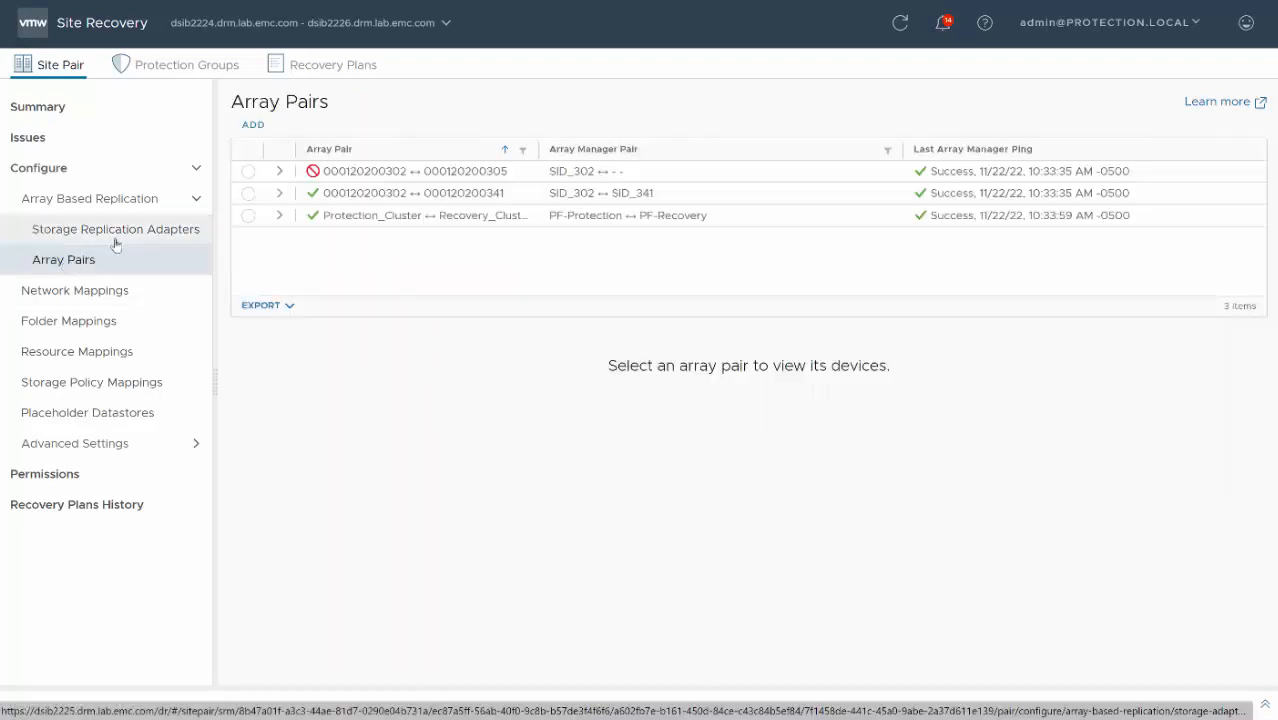
drag(538, 148, 591, 150)
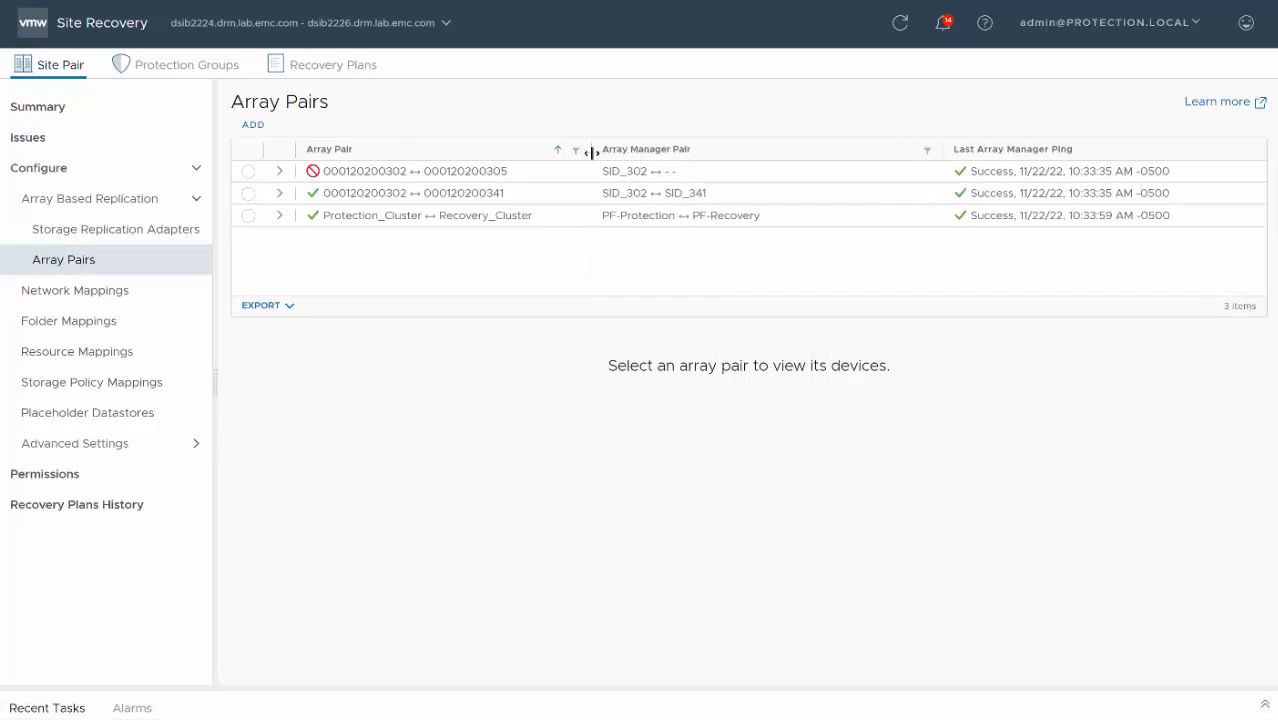
click(249, 216)
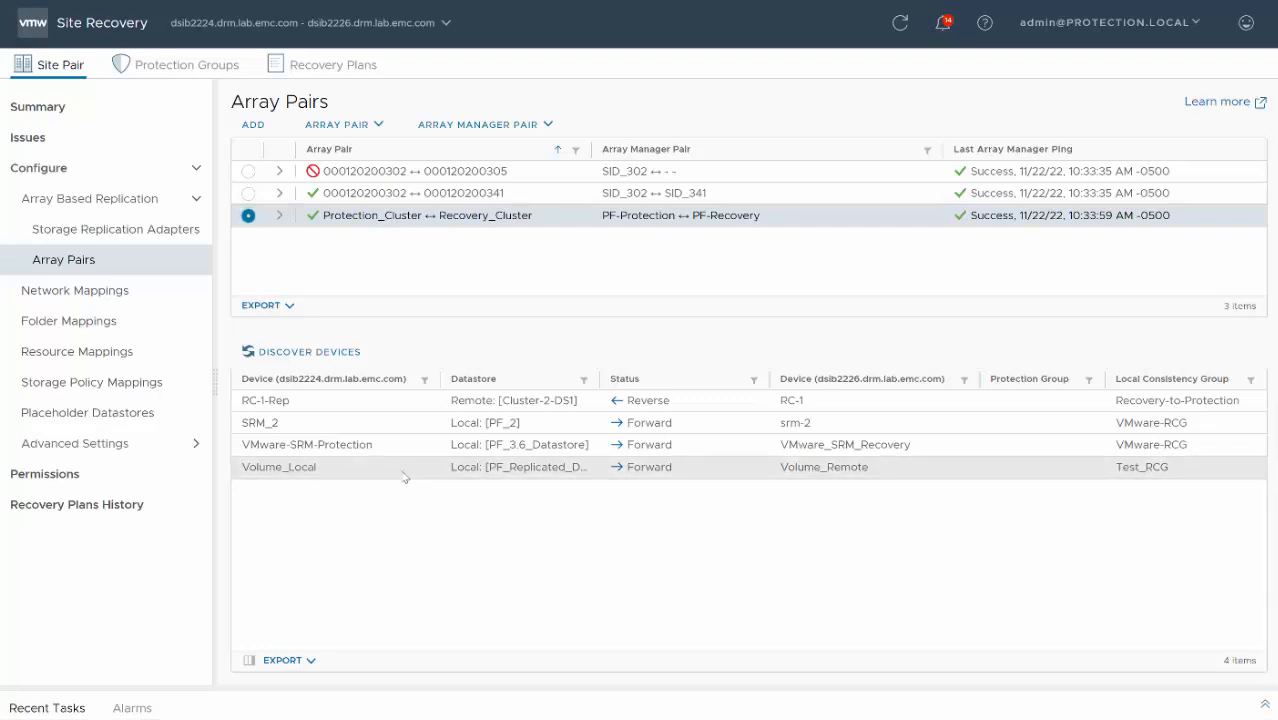
- Start a new Boston → London protection group named PFLEX_PG, using datastore groups and the Protection_Cluster ↔ Recovery_Cluster array pair
click(212, 68)
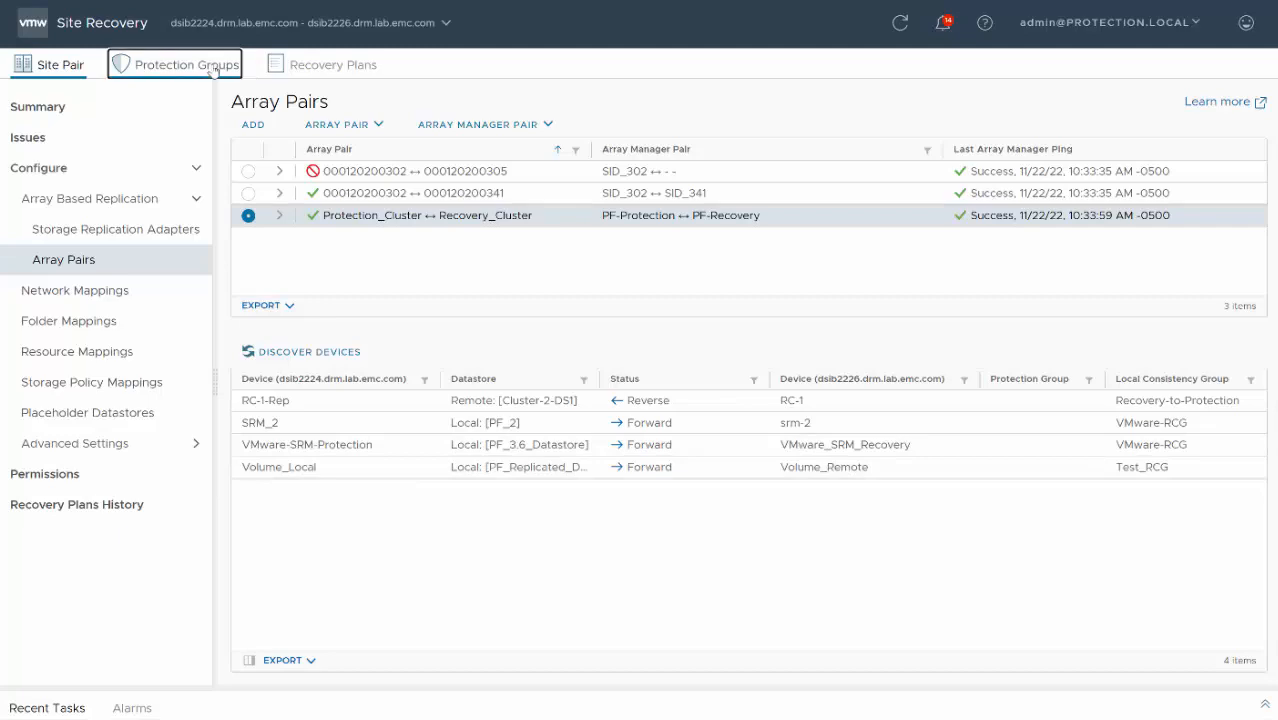
click(262, 132)
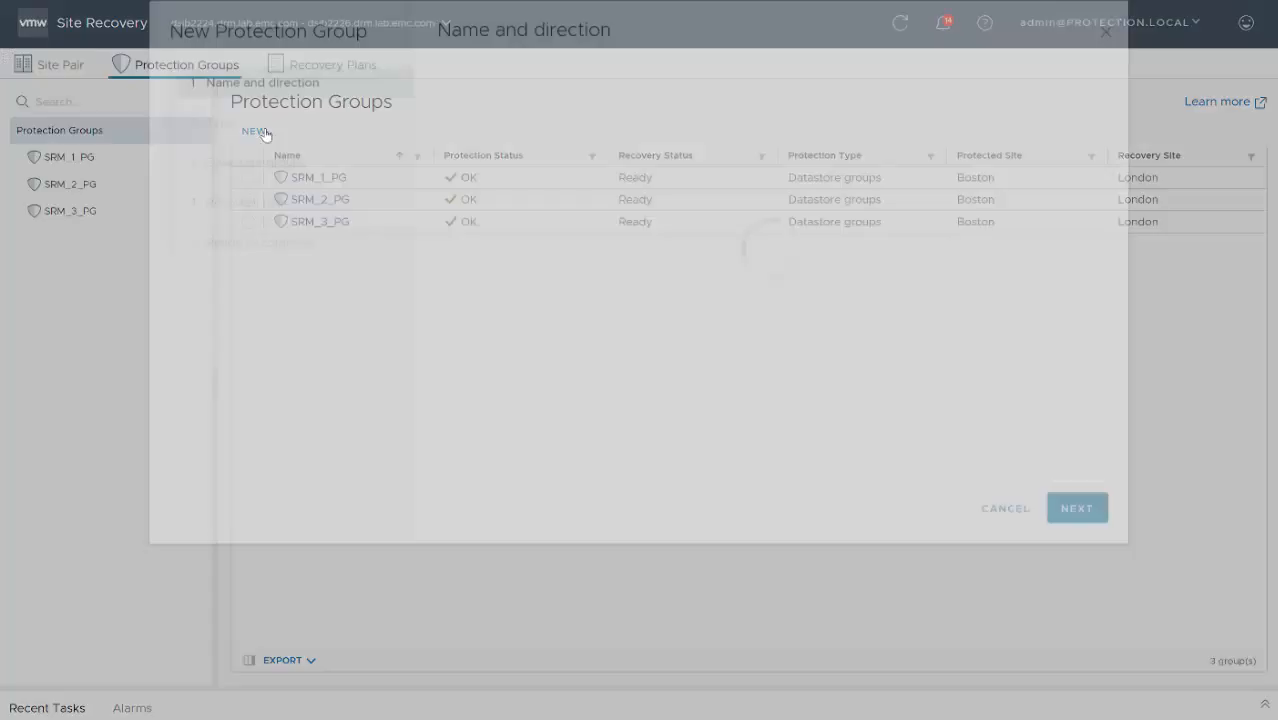
click(632, 178)
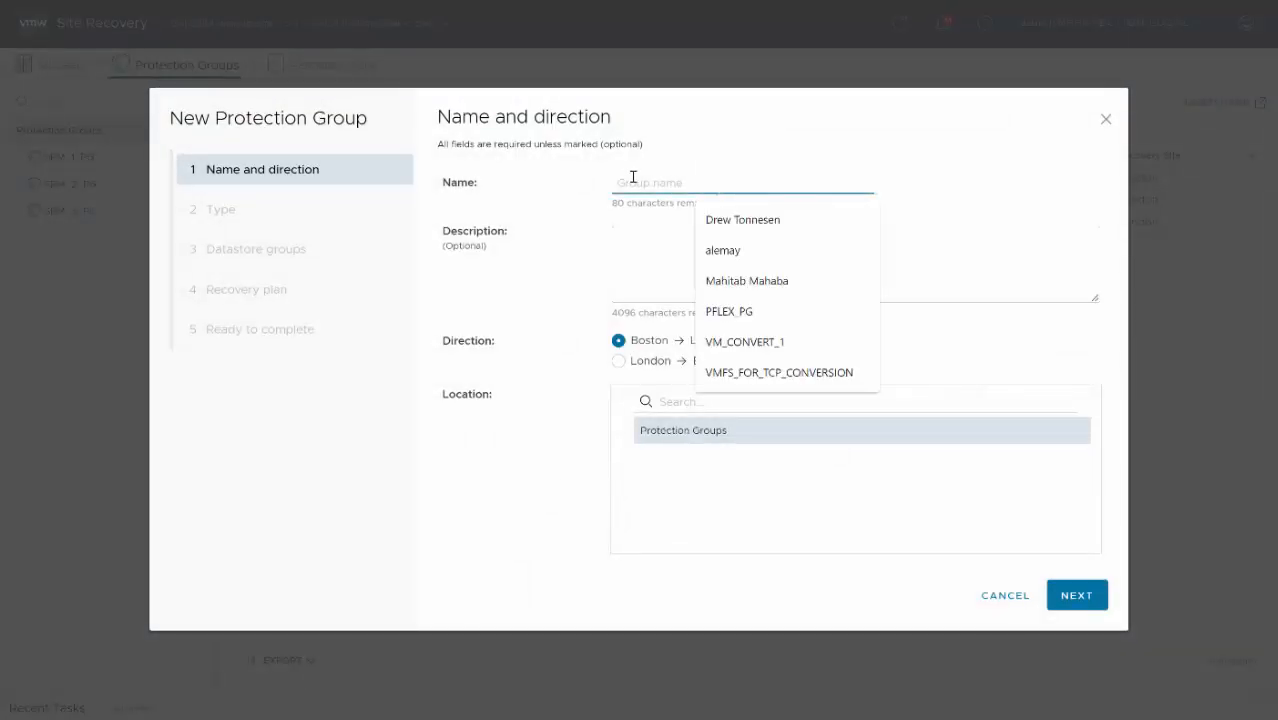
click(728, 311)
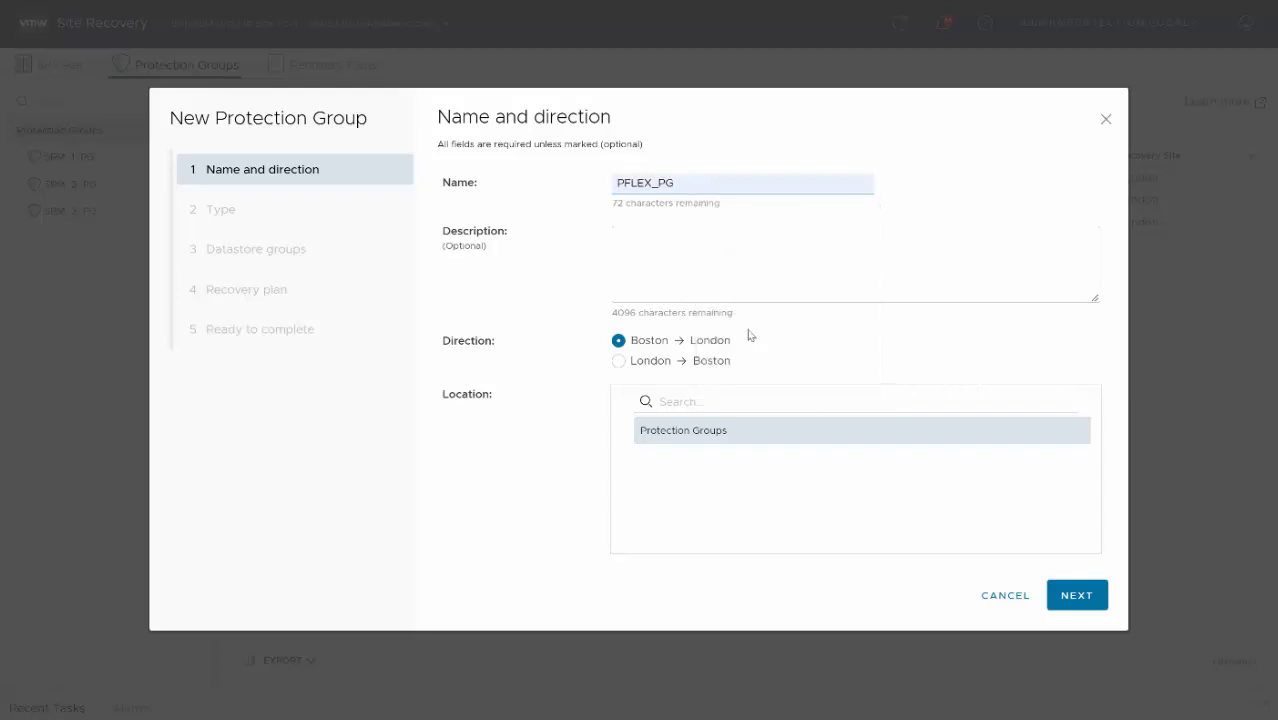
click(1090, 597)
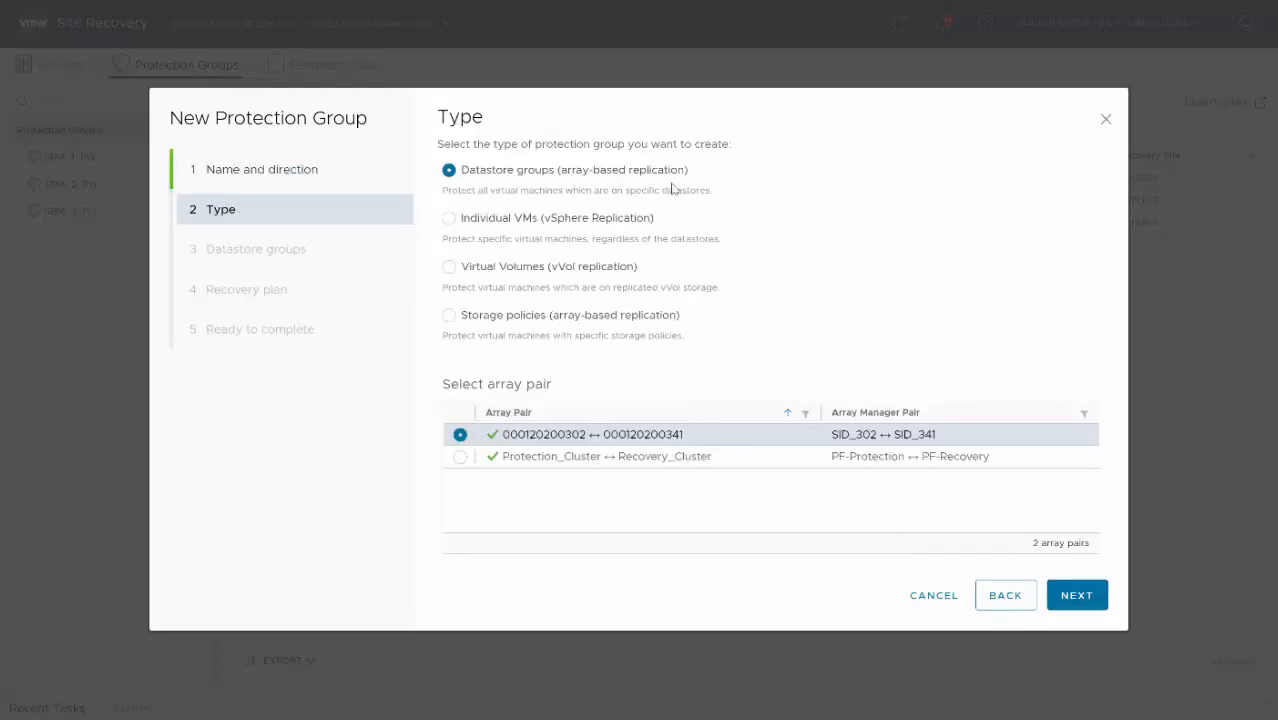
click(460, 458)
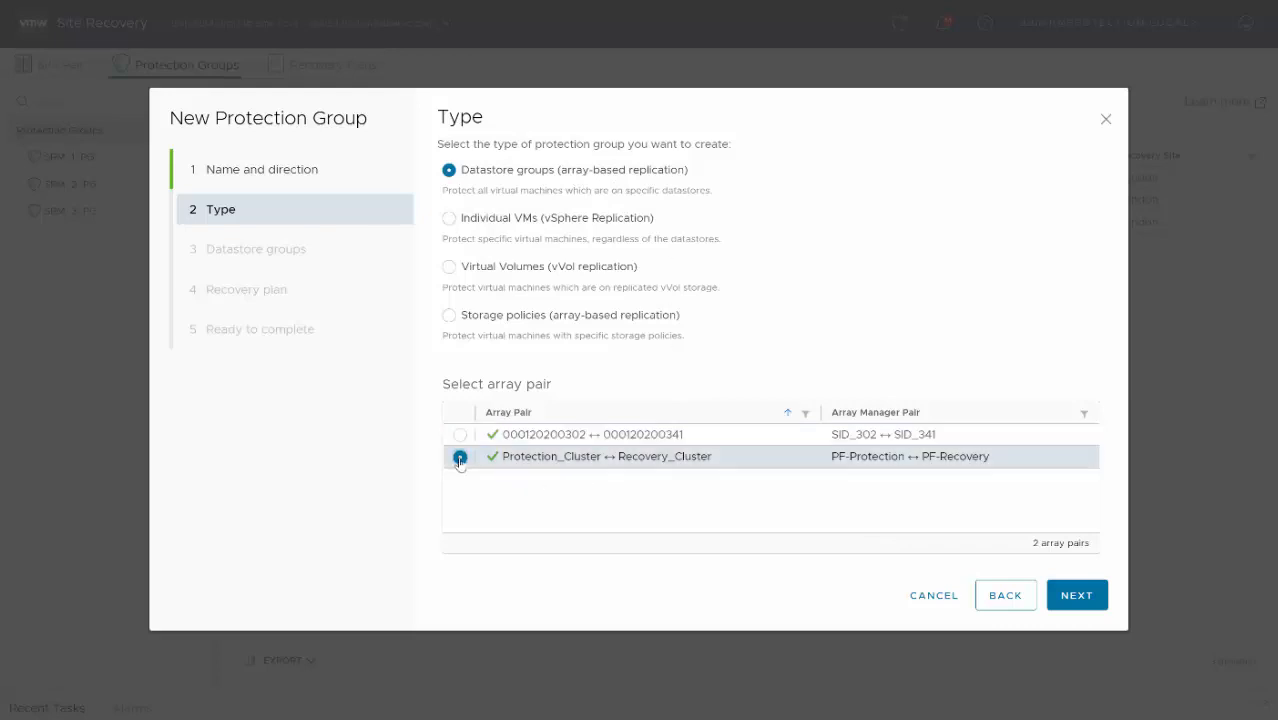
click(1080, 594)
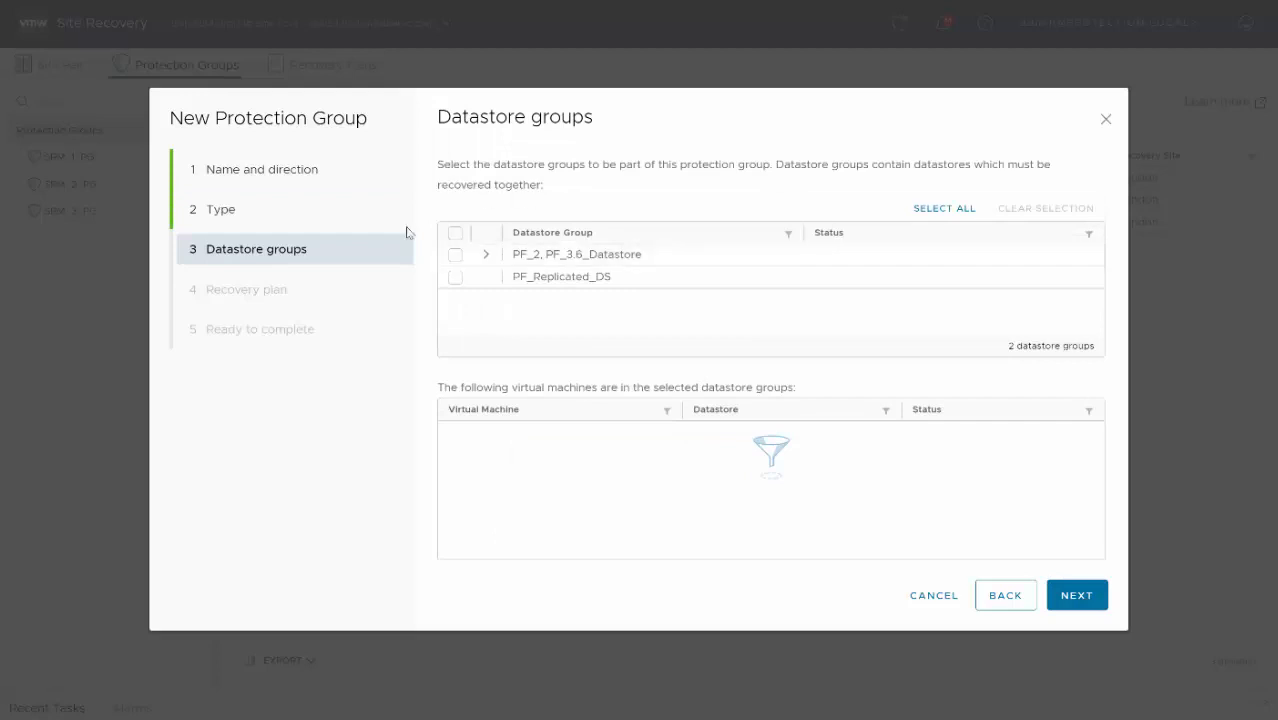
- Expand the PF_2 datastore group to see its members, and add the PF_Replicated_DS datastore group to the protection group
click(484, 256)
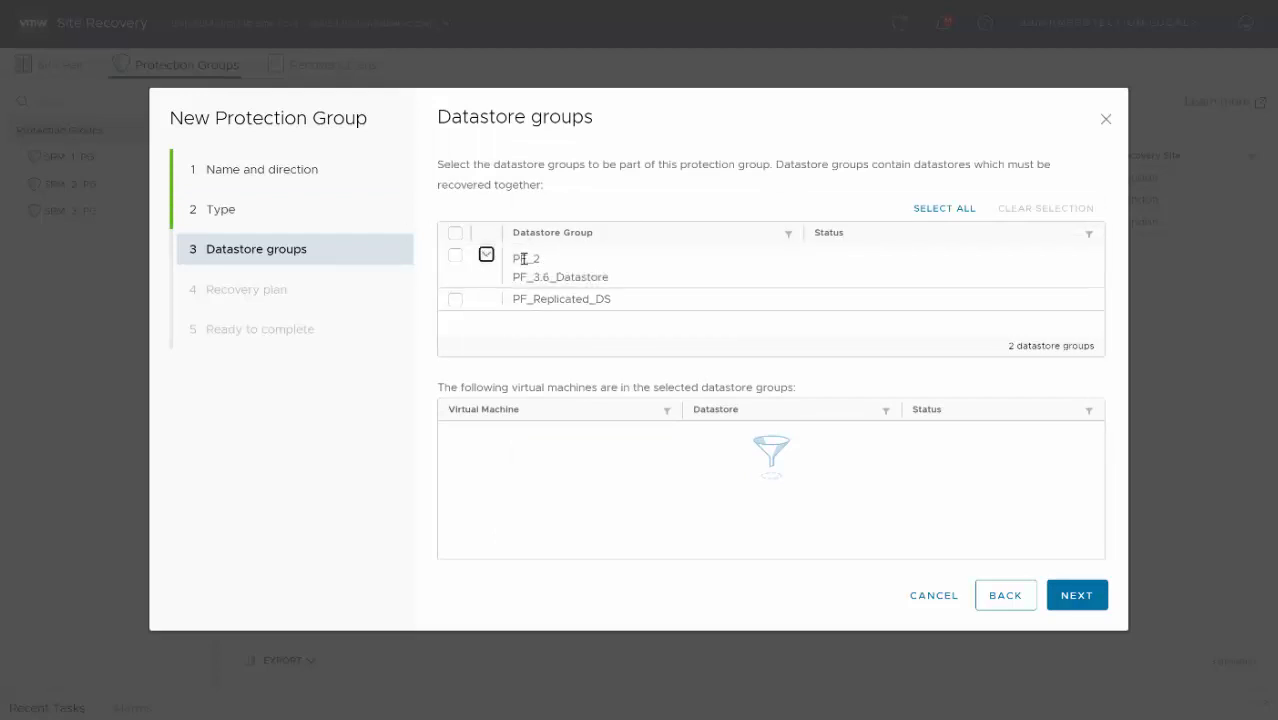
click(455, 301)
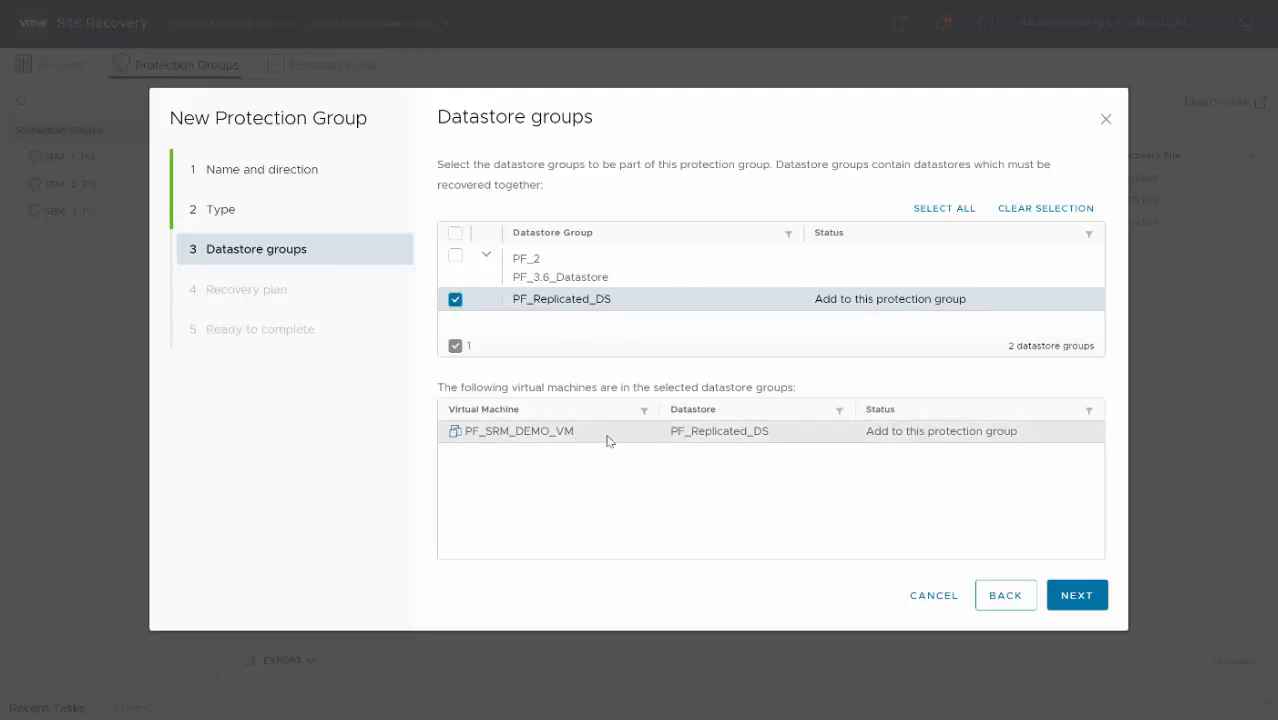
click(1099, 607)
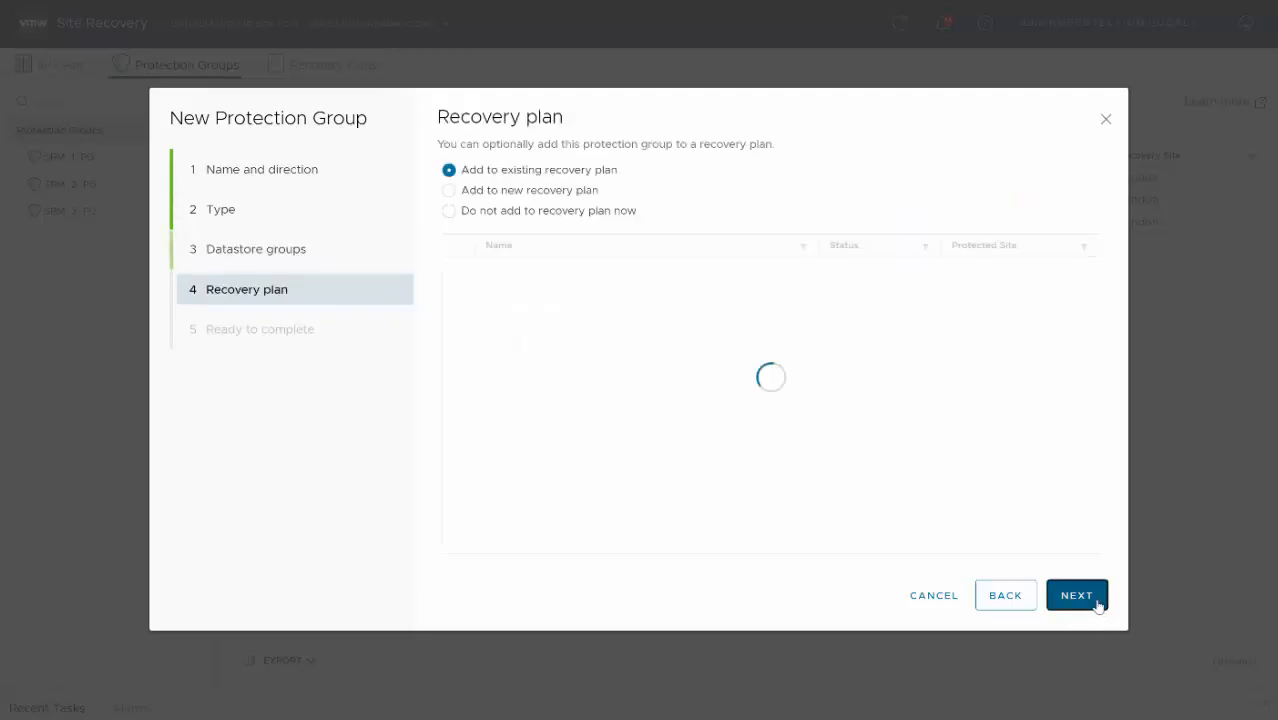
- Add the protection group to a new recovery plan named PFLEX_RP and finish creating it
click(448, 190)
click(592, 255)
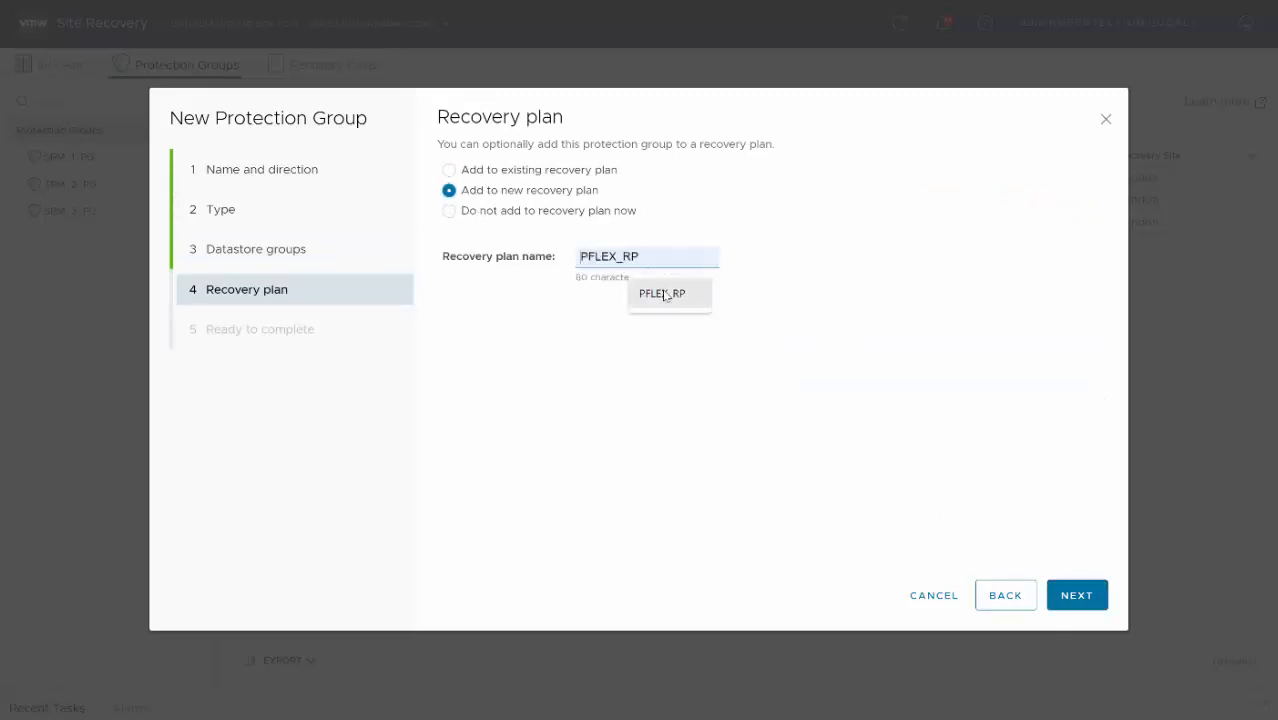
click(664, 294)
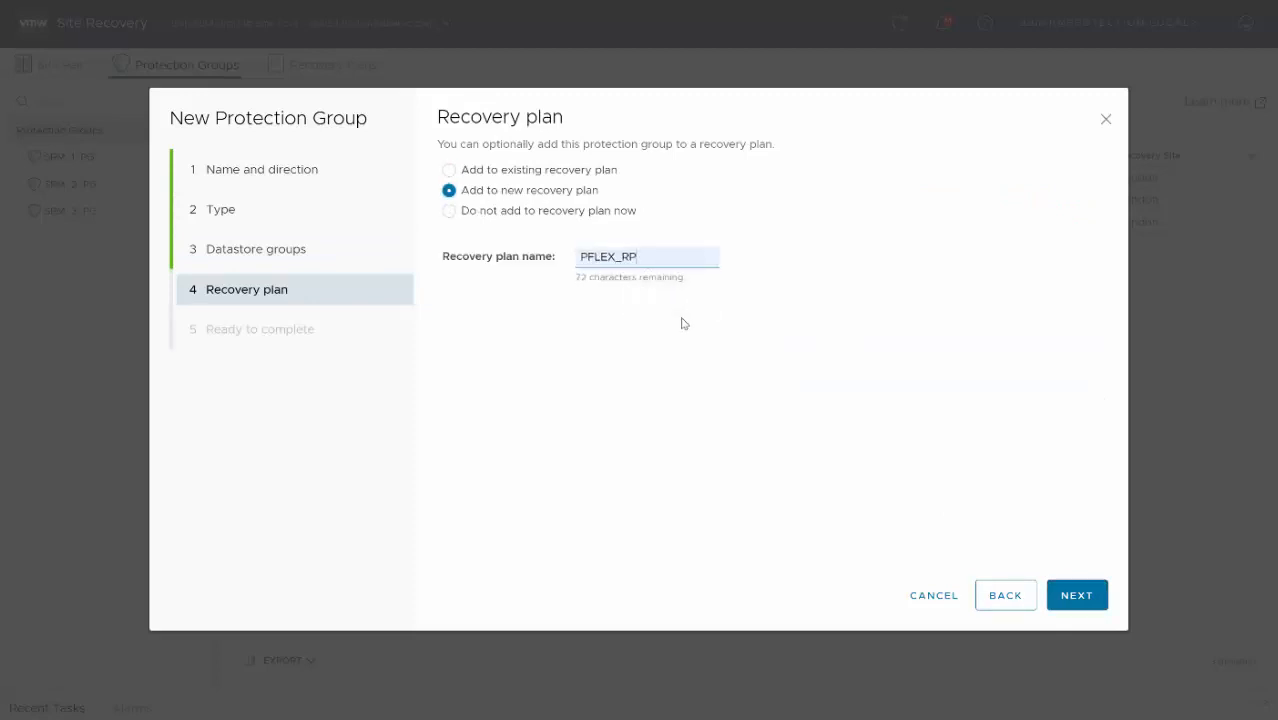
click(1098, 600)
click(1088, 602)
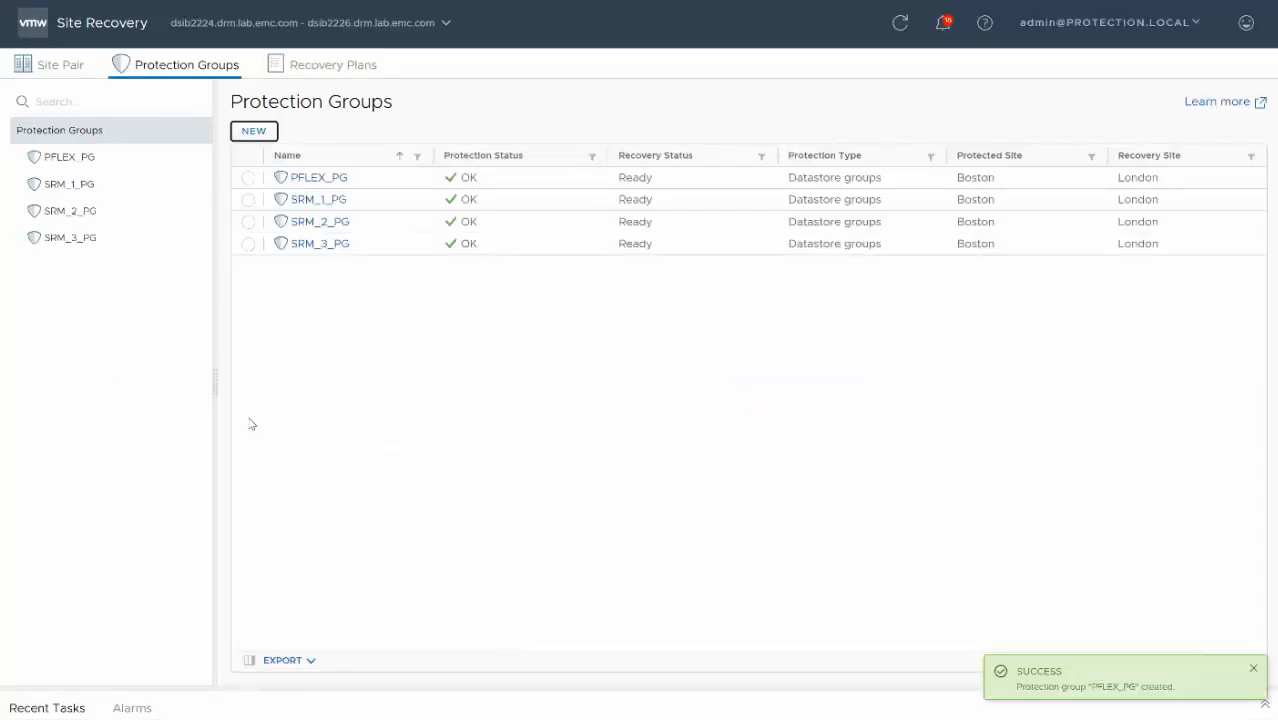
- Review PF_SRM_DEMO_VM's recovery properties and startup action choices in the PFLEX_RP recovery plan, and return to the plan's summary
click(325, 66)
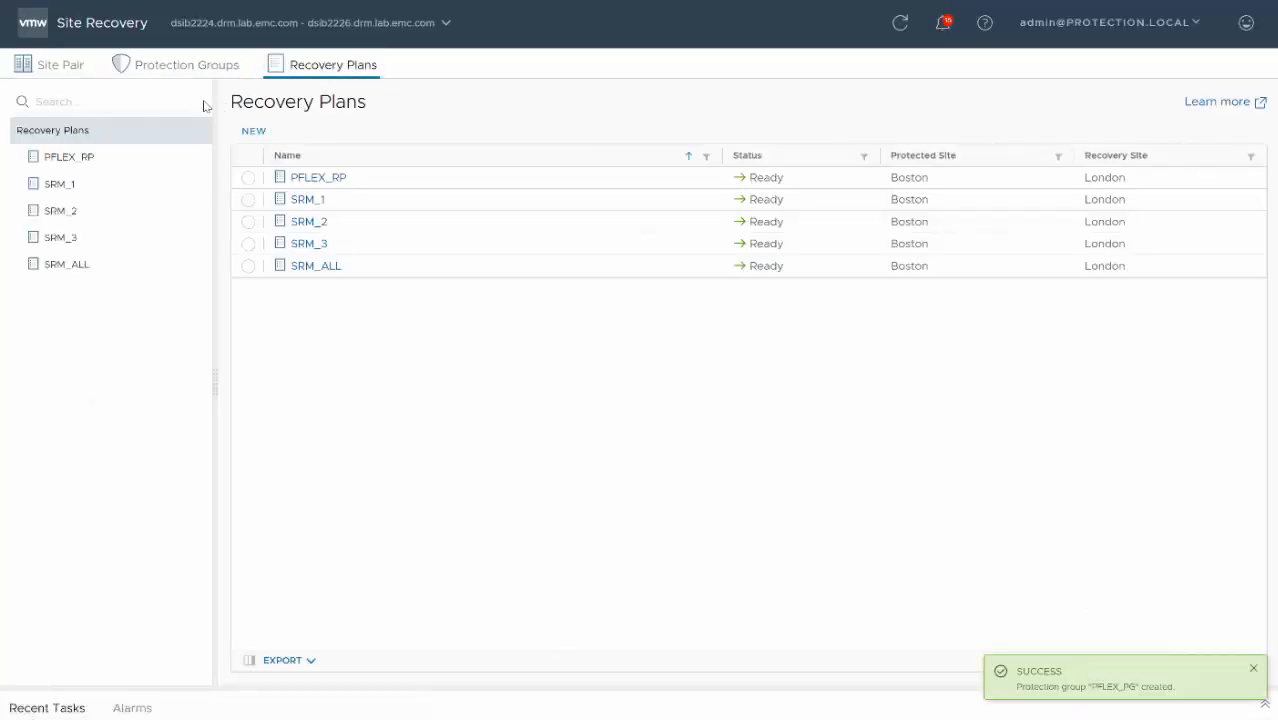
click(119, 166)
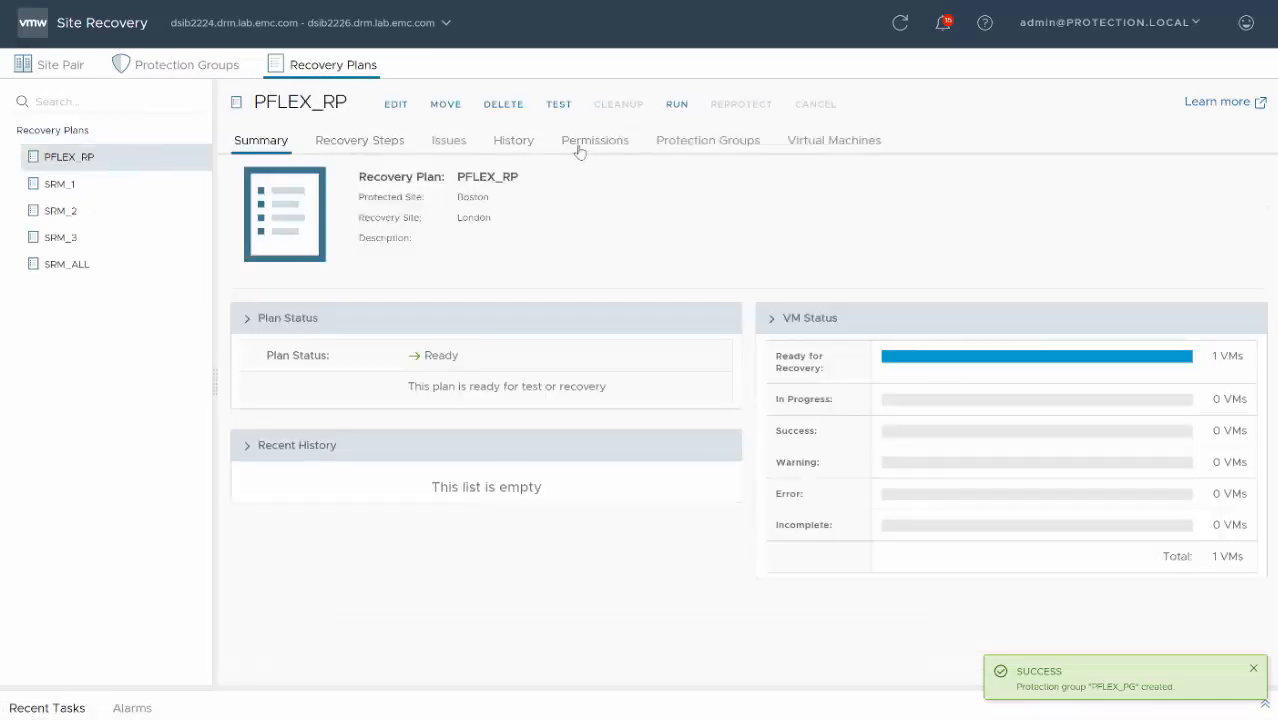
click(791, 142)
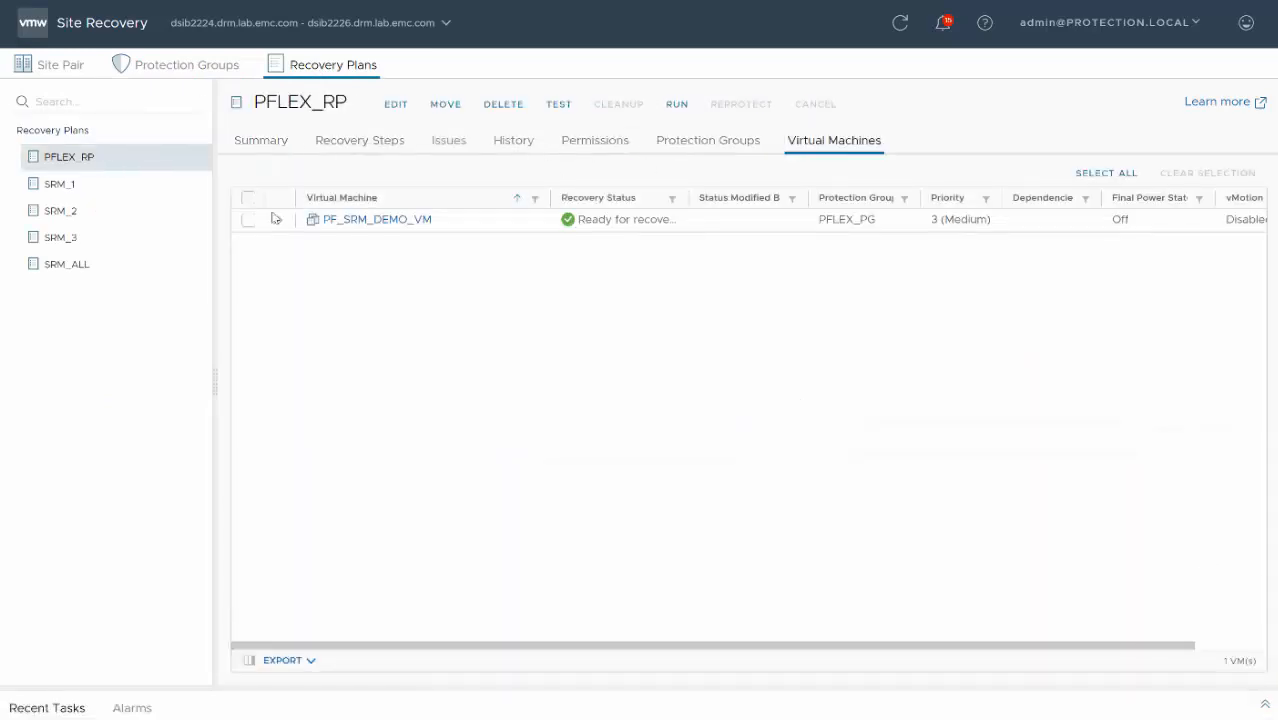
click(248, 220)
click(598, 175)
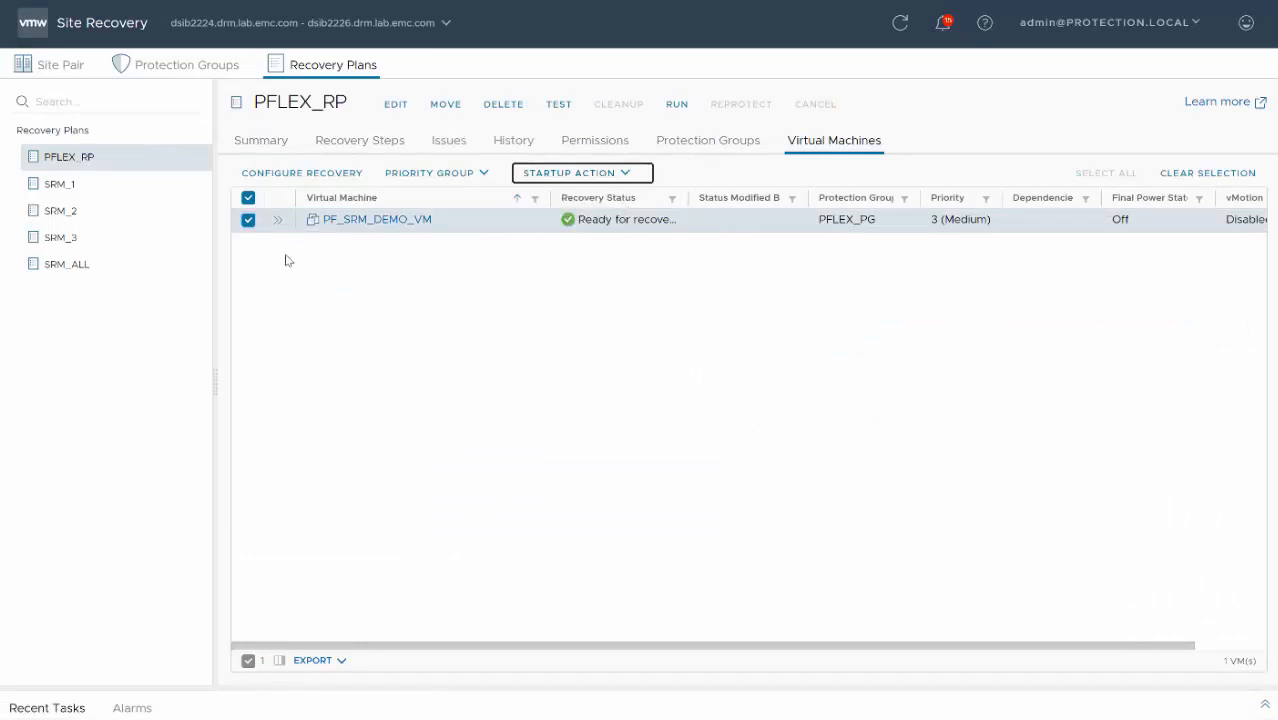
click(278, 220)
click(626, 178)
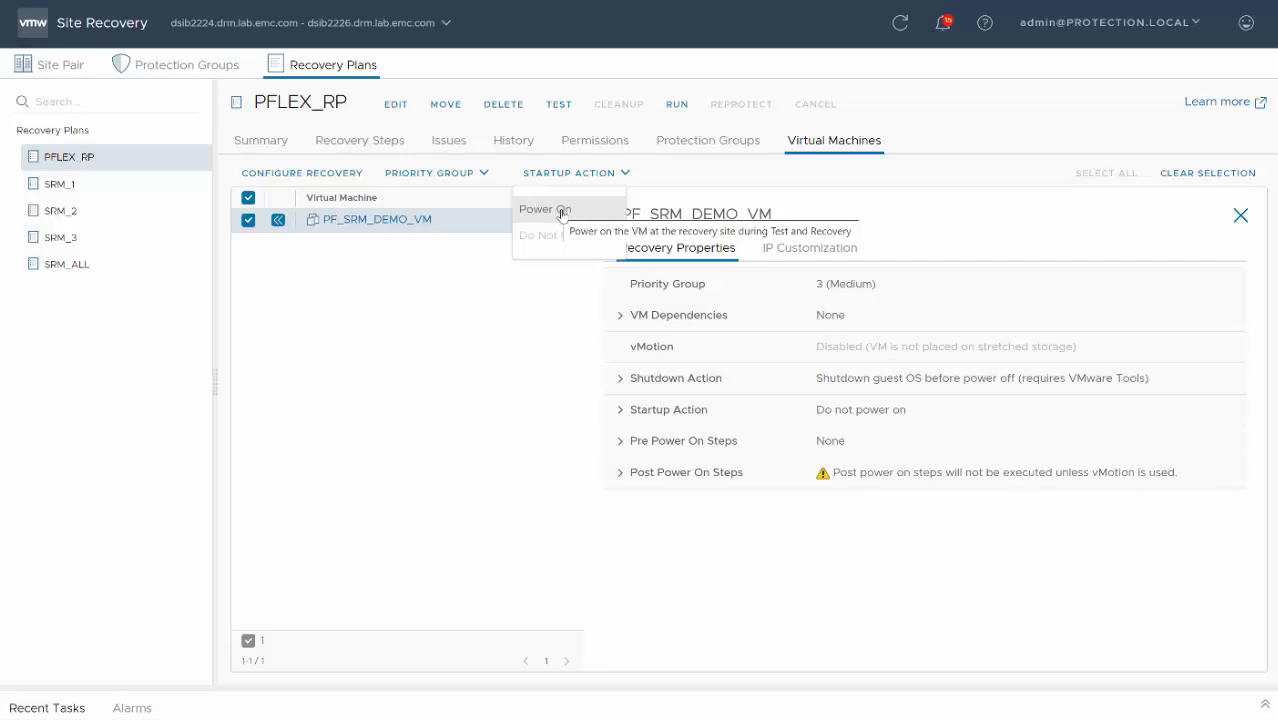
click(370, 364)
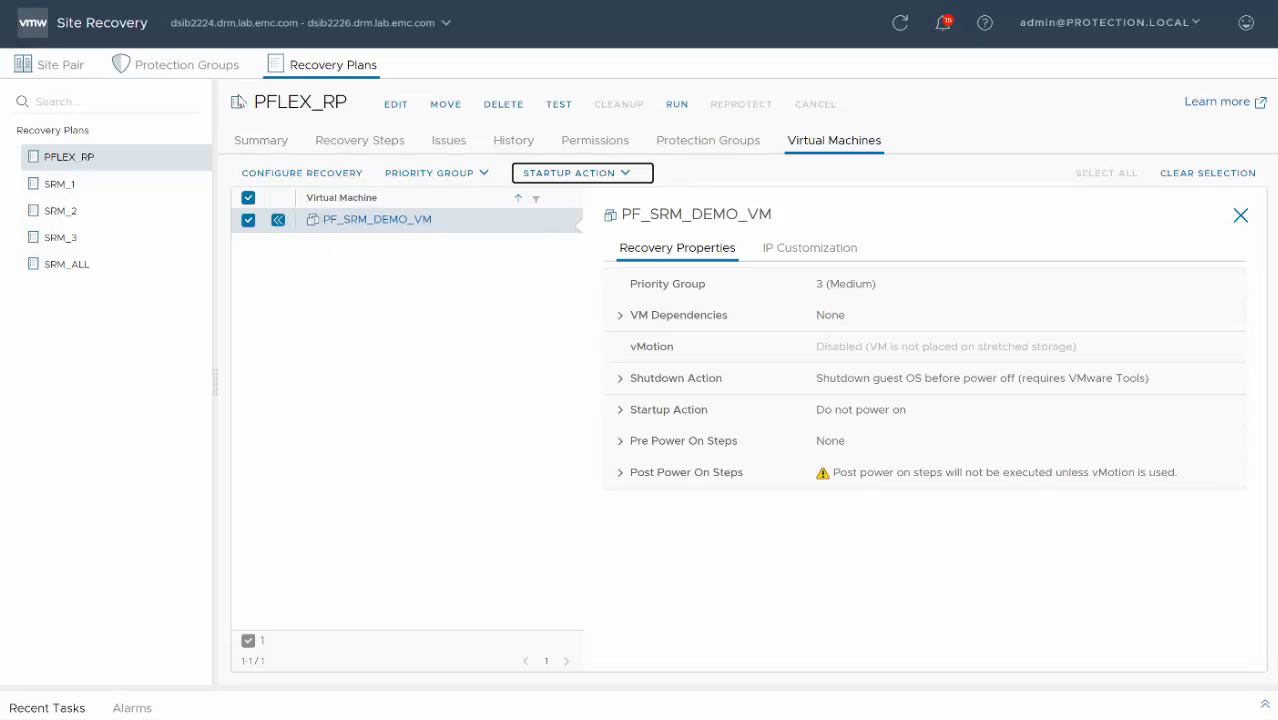
click(260, 140)
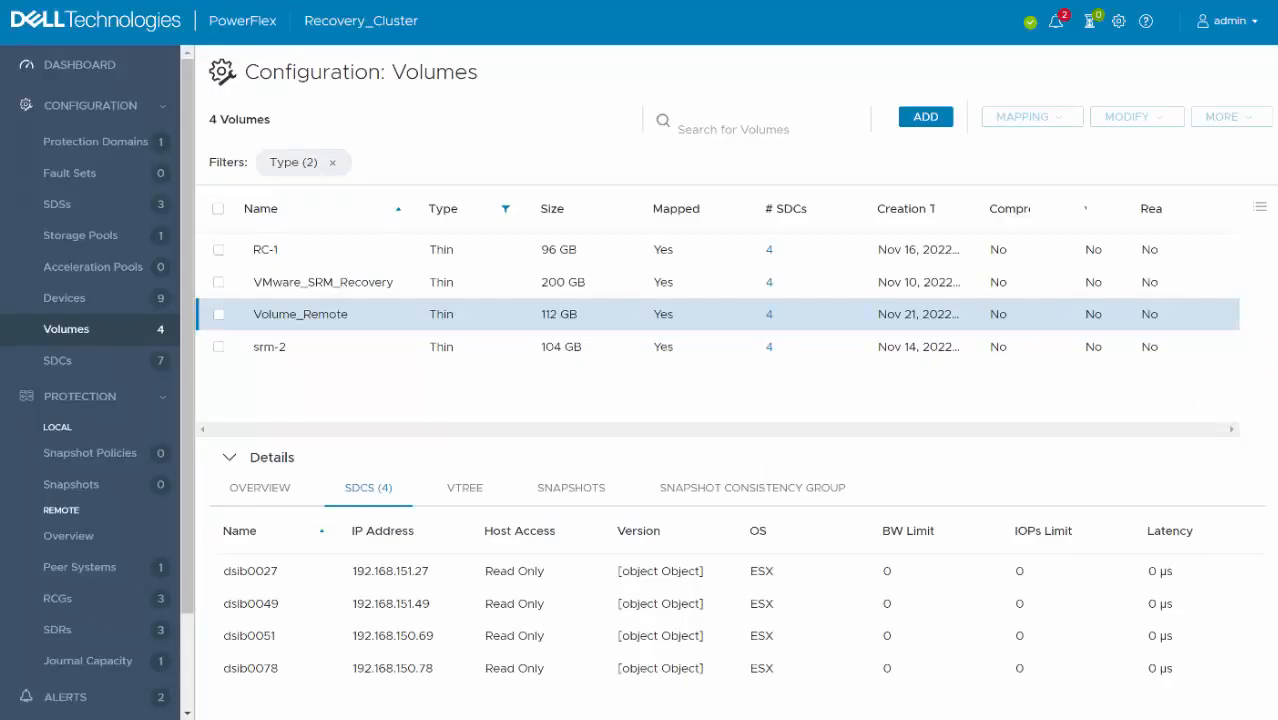
- Switch to PowerFlex on Recovery_Cluster and view the additional actions available for the replication consistency group Test_RCG
click(113, 598)
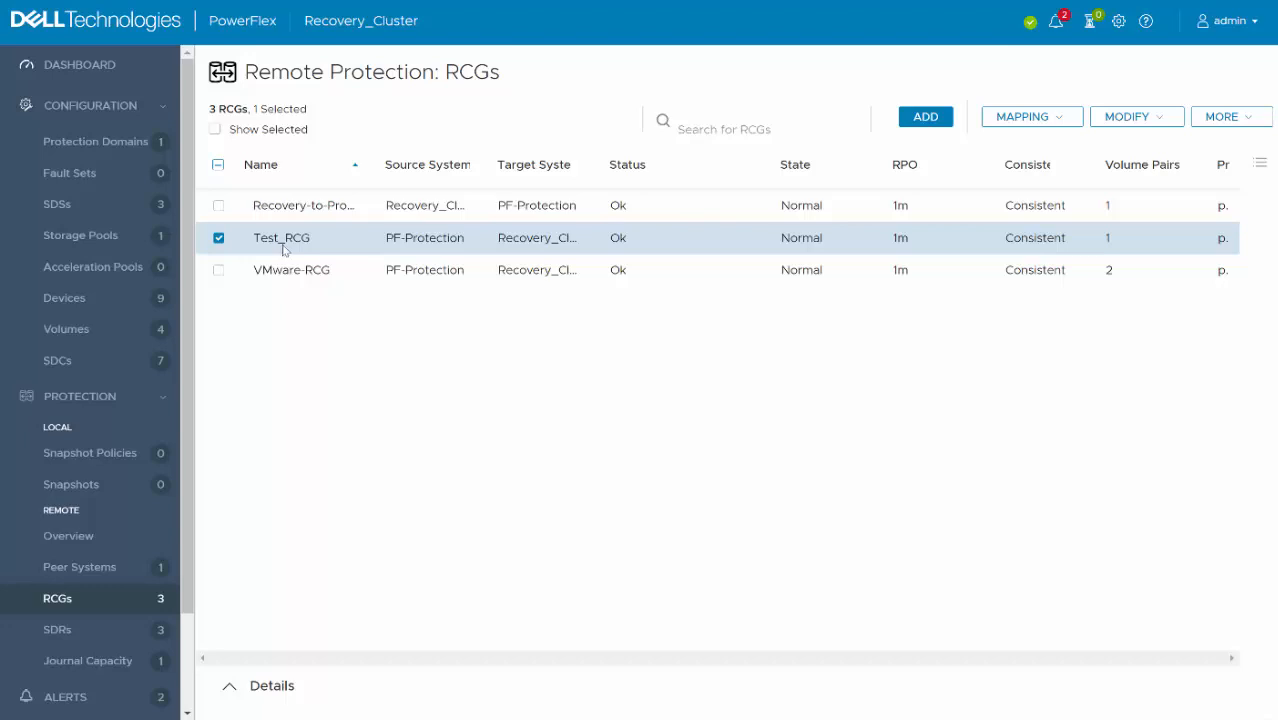
click(1248, 117)
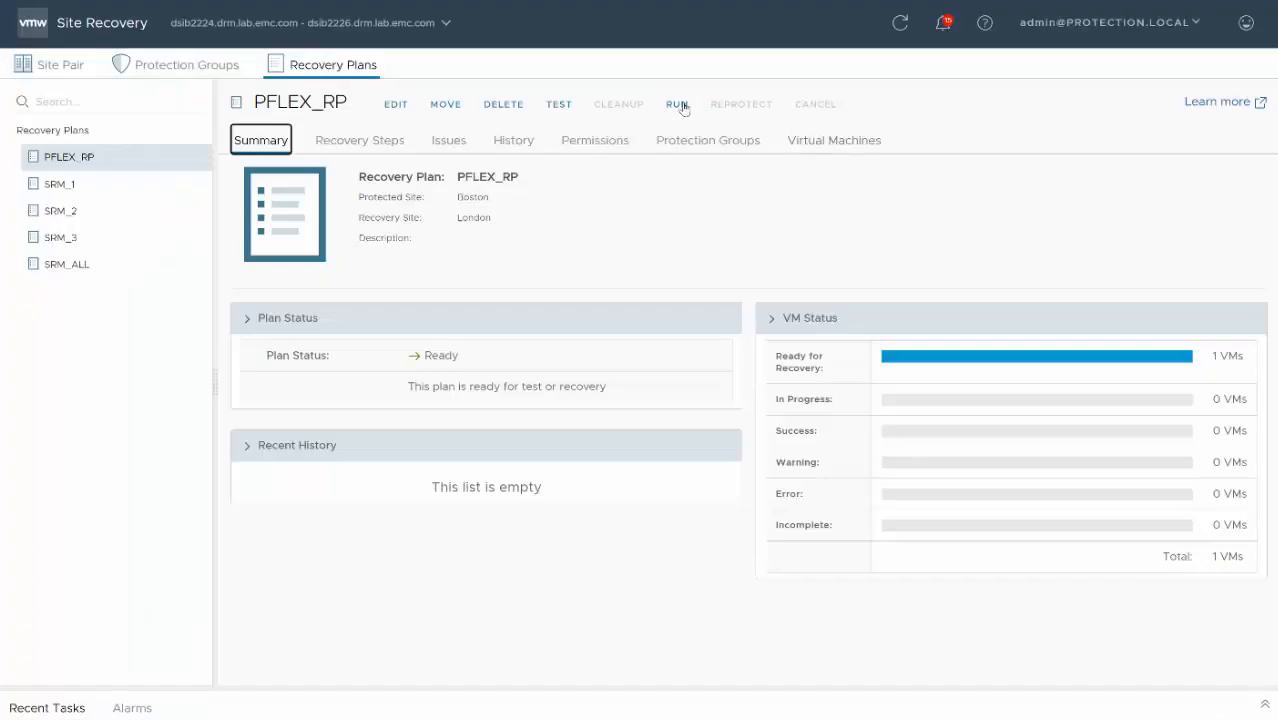
- In Site Recovery, run a test of the PFLEX_RP plan that replicates recent changes to the recovery site, and show its recovery steps
click(681, 108)
click(572, 105)
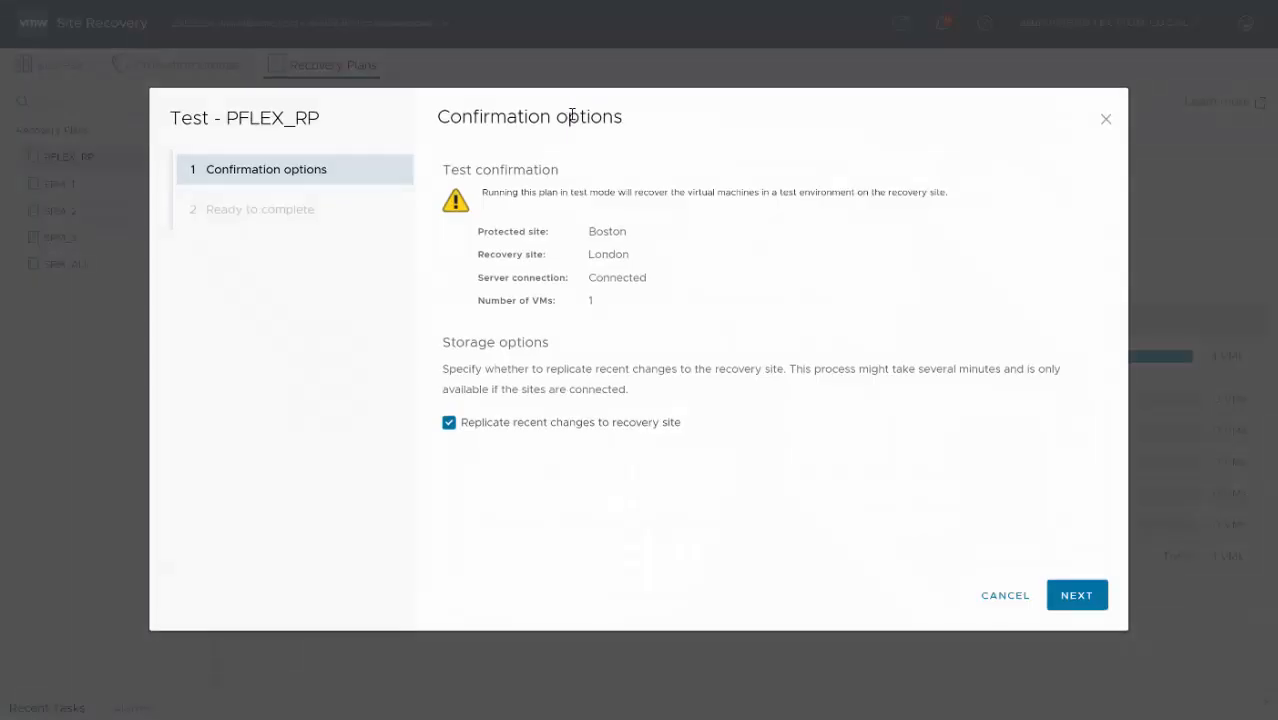
click(1075, 596)
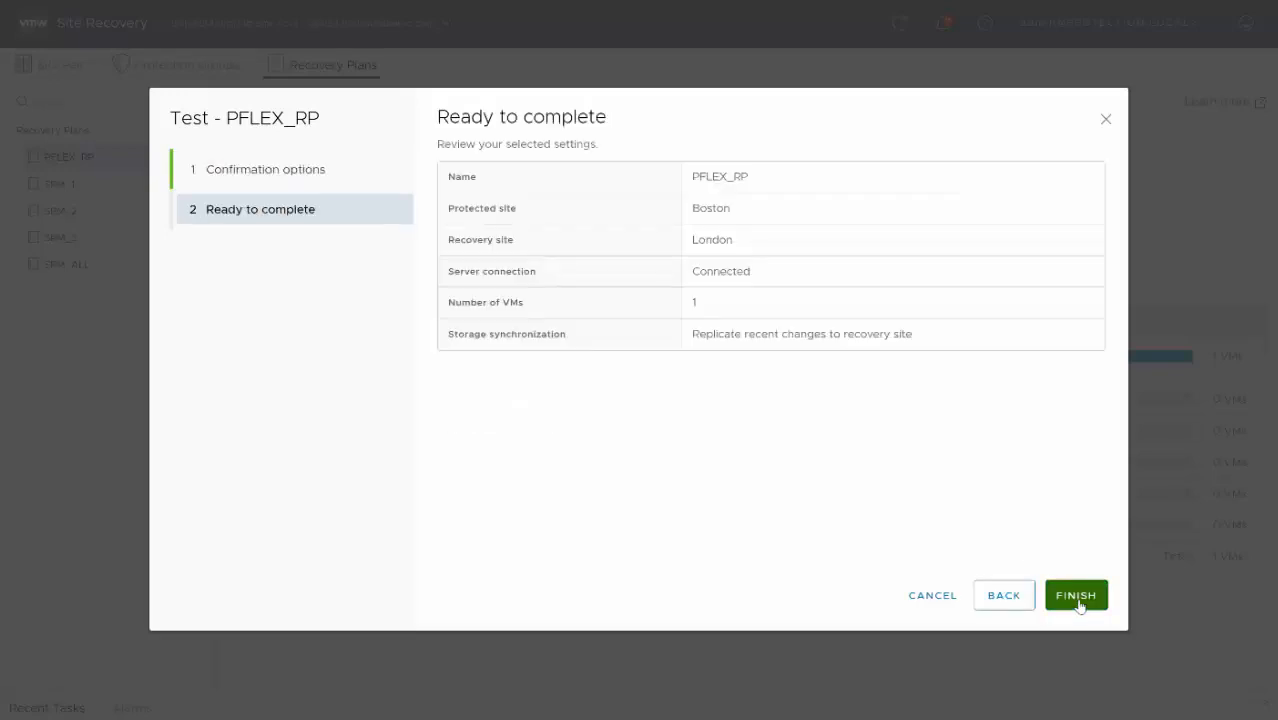
click(1076, 595)
click(395, 140)
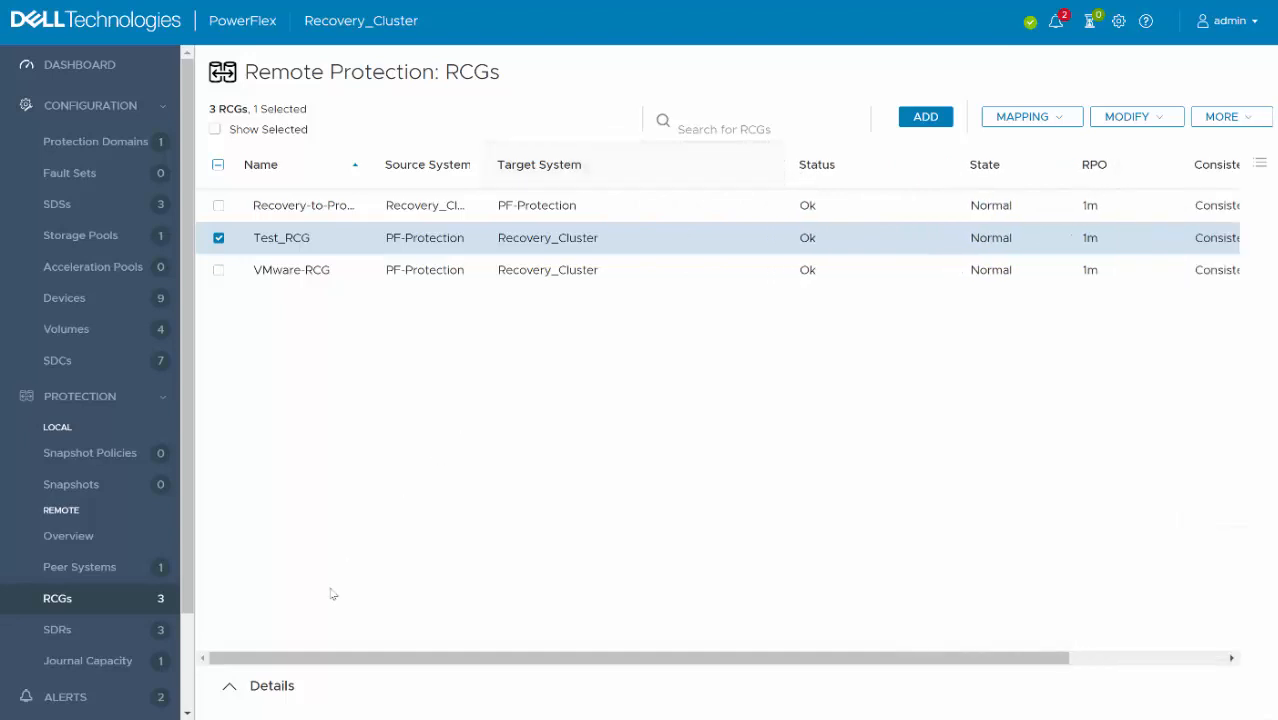
- Switch to PowerFlex and view the detailed overview of Test_RCG on Recovery_Cluster
click(228, 686)
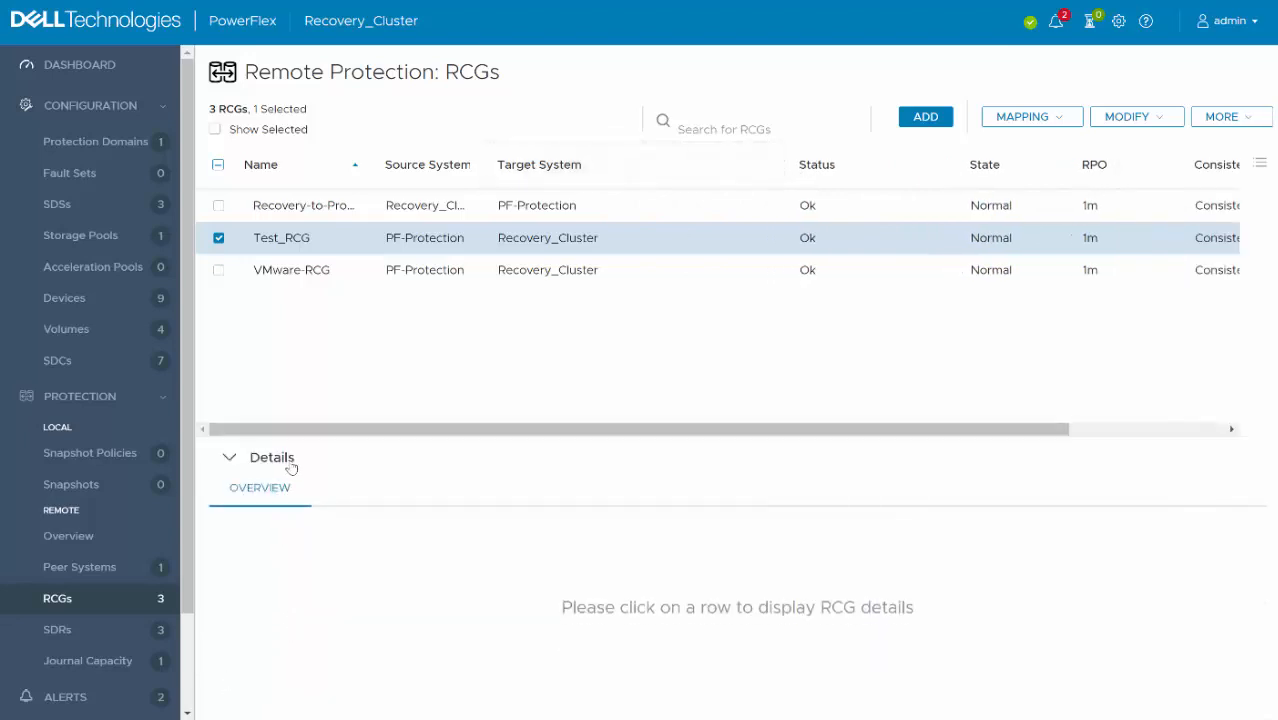
click(331, 241)
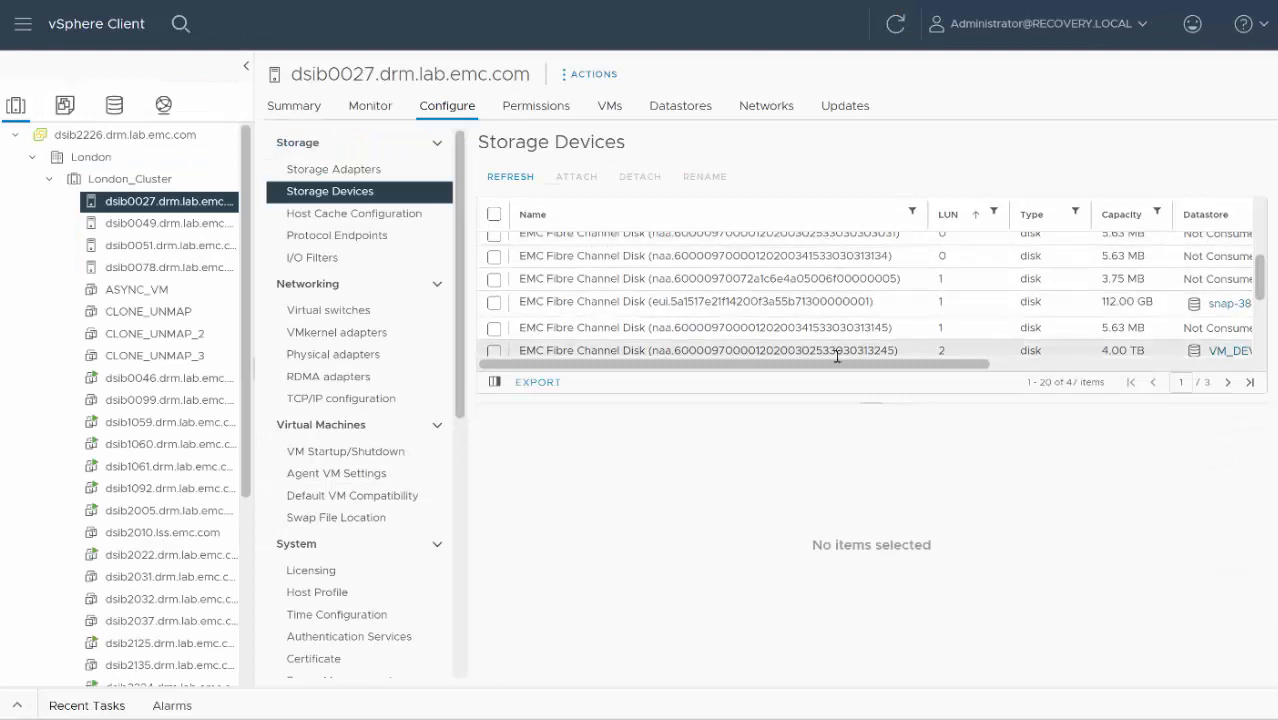
- Switch to vSphere Client, read the full datastore name of the recovery host's 112 GB disk, and view that datastore's virtual machines
drag(845, 366, 973, 366)
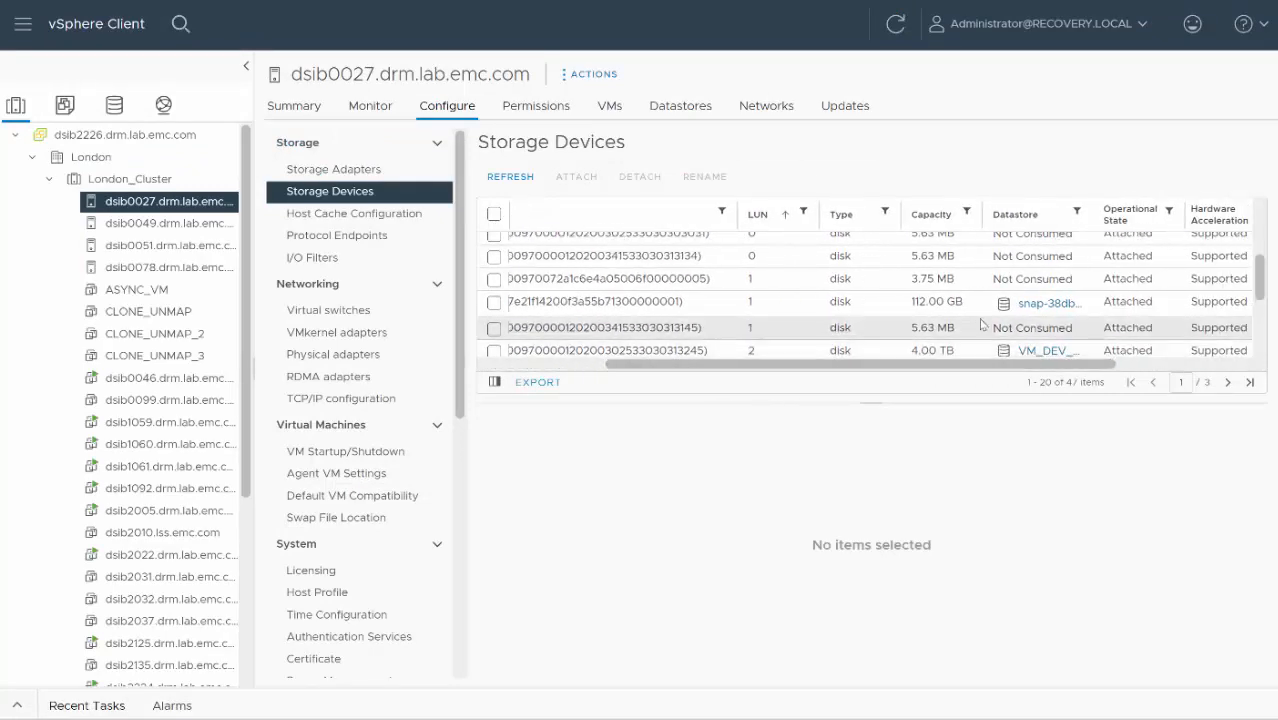
drag(1095, 218, 1232, 216)
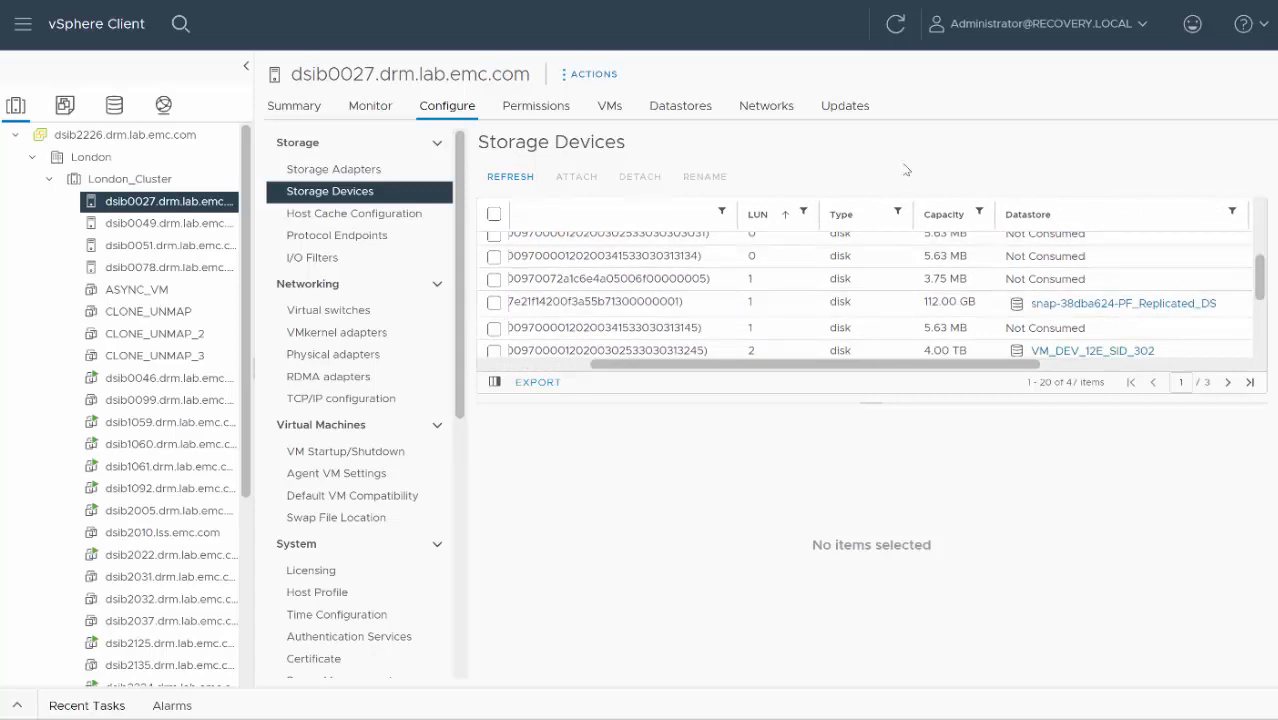
click(1116, 303)
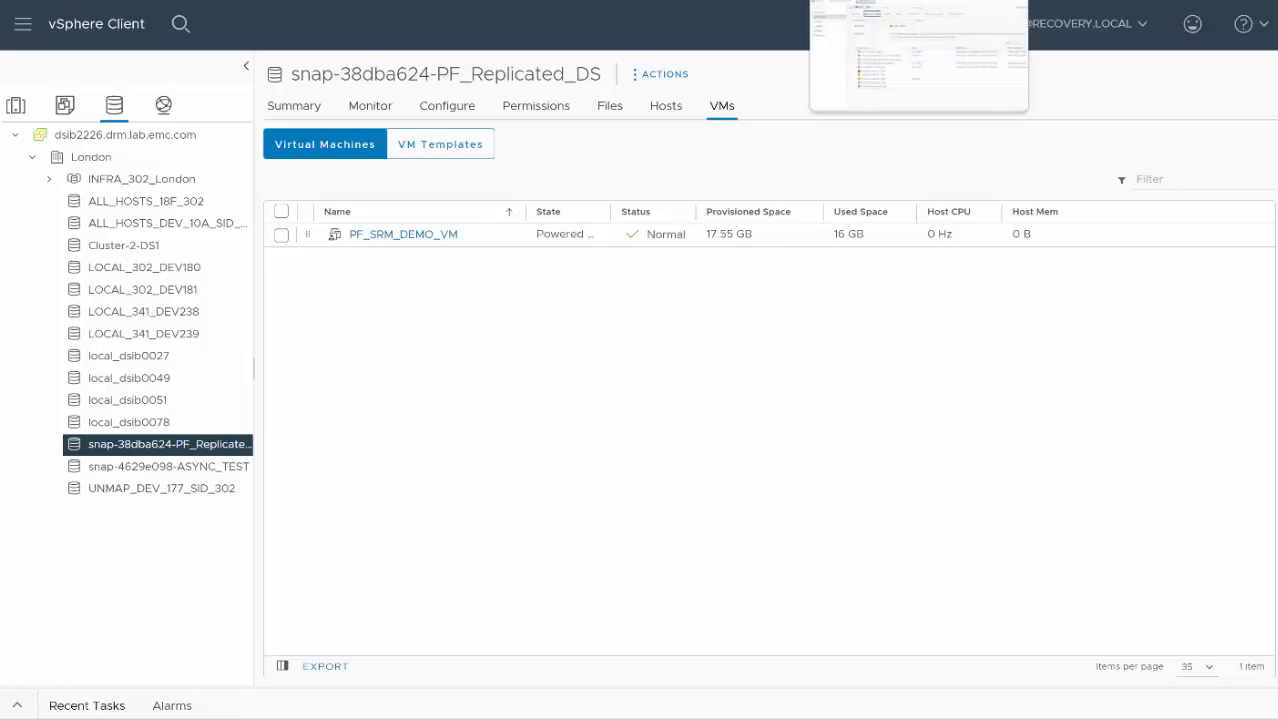
- Return to Site Recovery and run the cleanup of the PFLEX_RP test without ignoring cleanup warnings
click(880, 0)
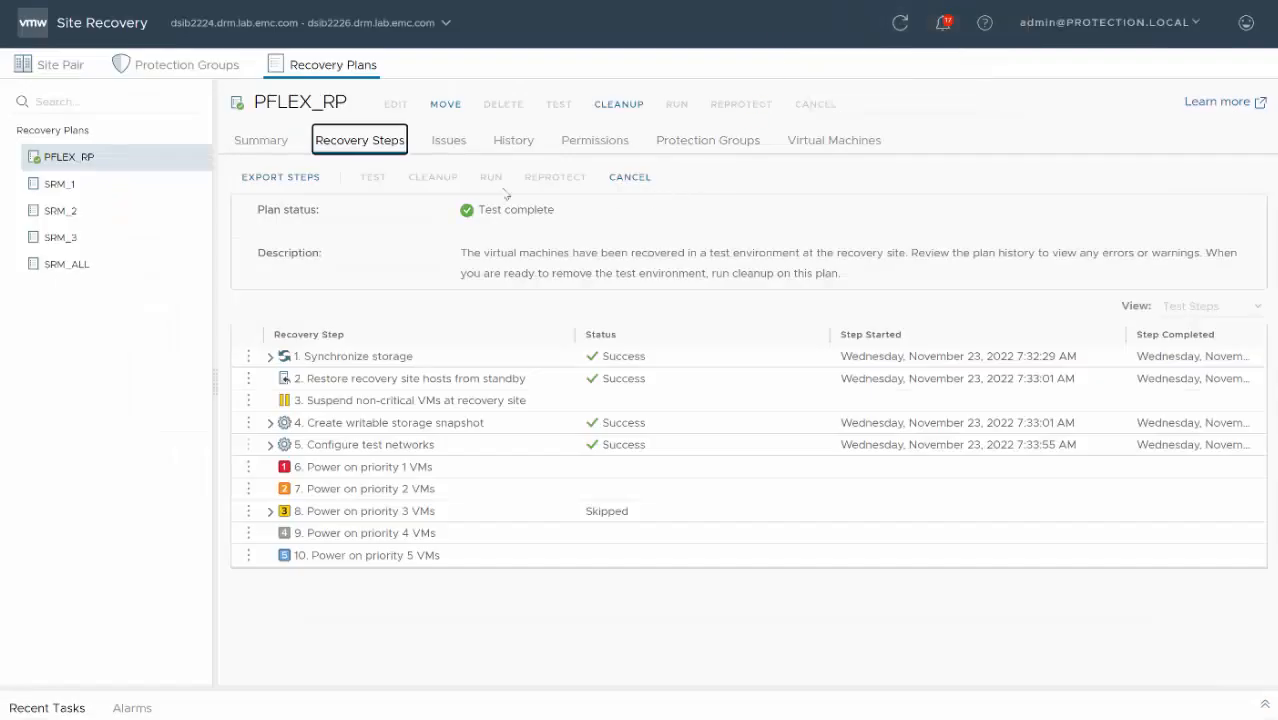
click(619, 104)
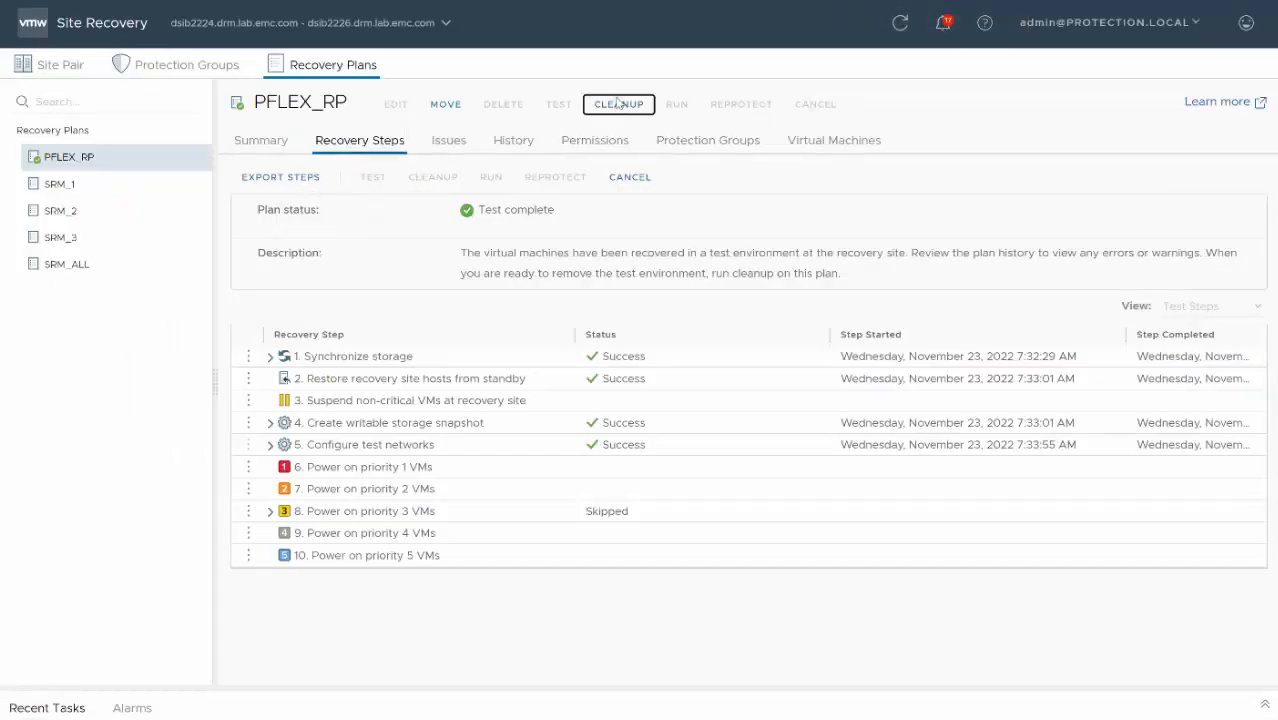
click(1077, 595)
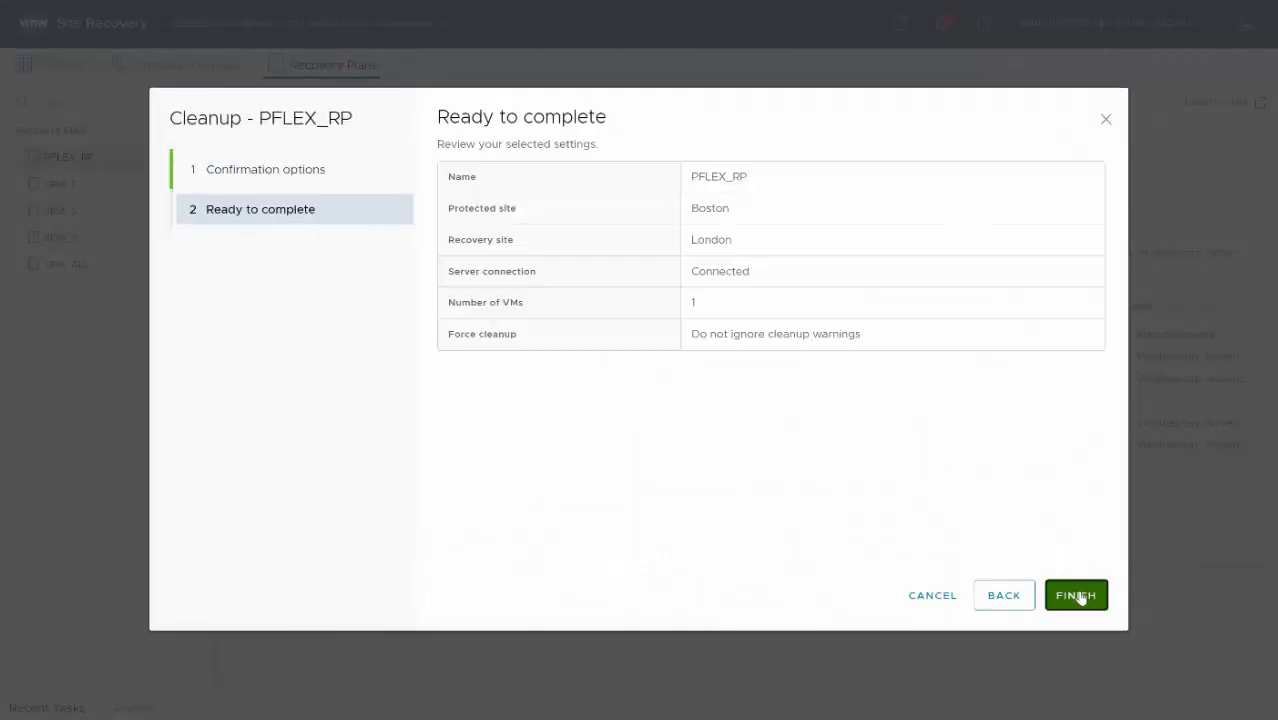
click(1076, 594)
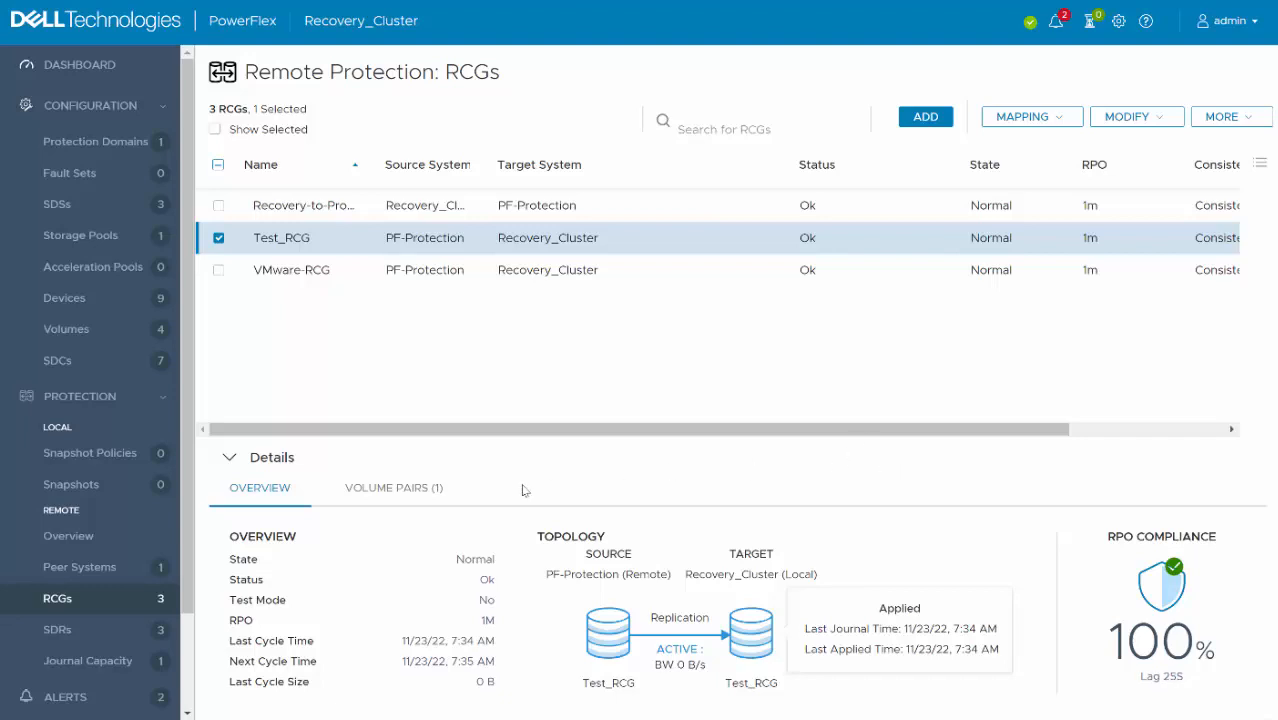
- Switch to PowerFlex and view the SDCs mapped to Volume_Remote on Recovery_Cluster
click(100, 332)
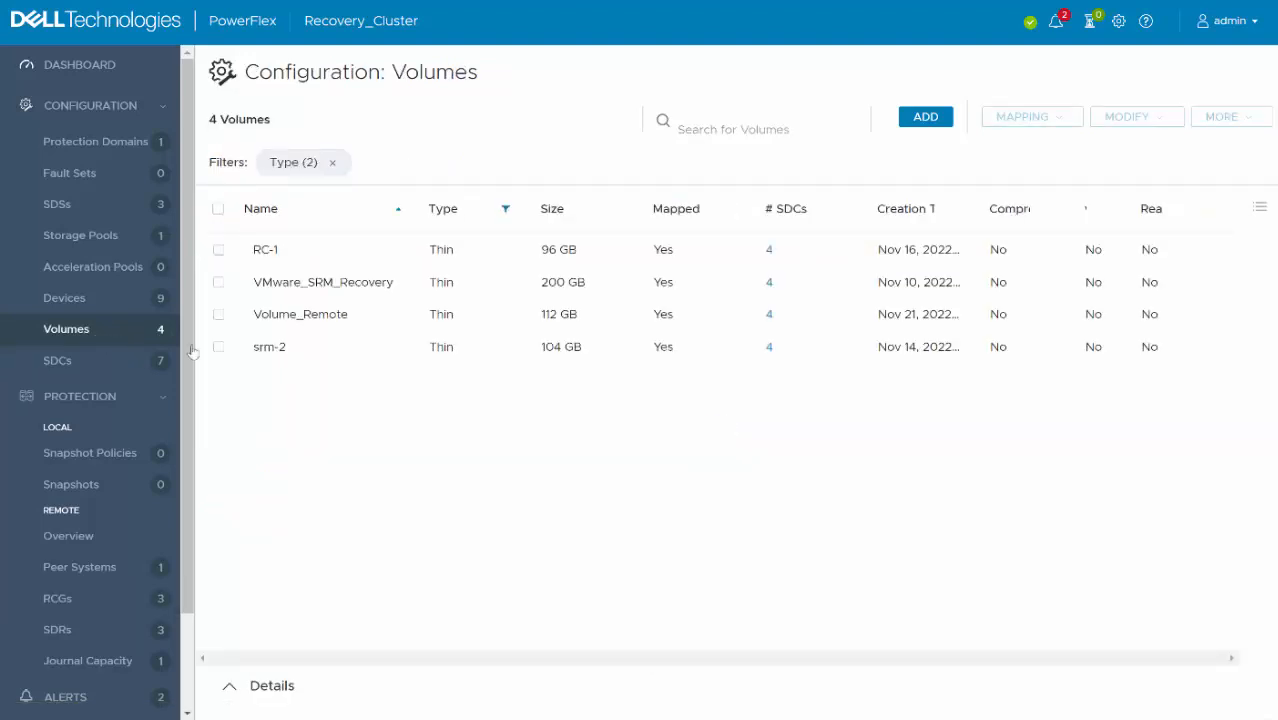
click(232, 326)
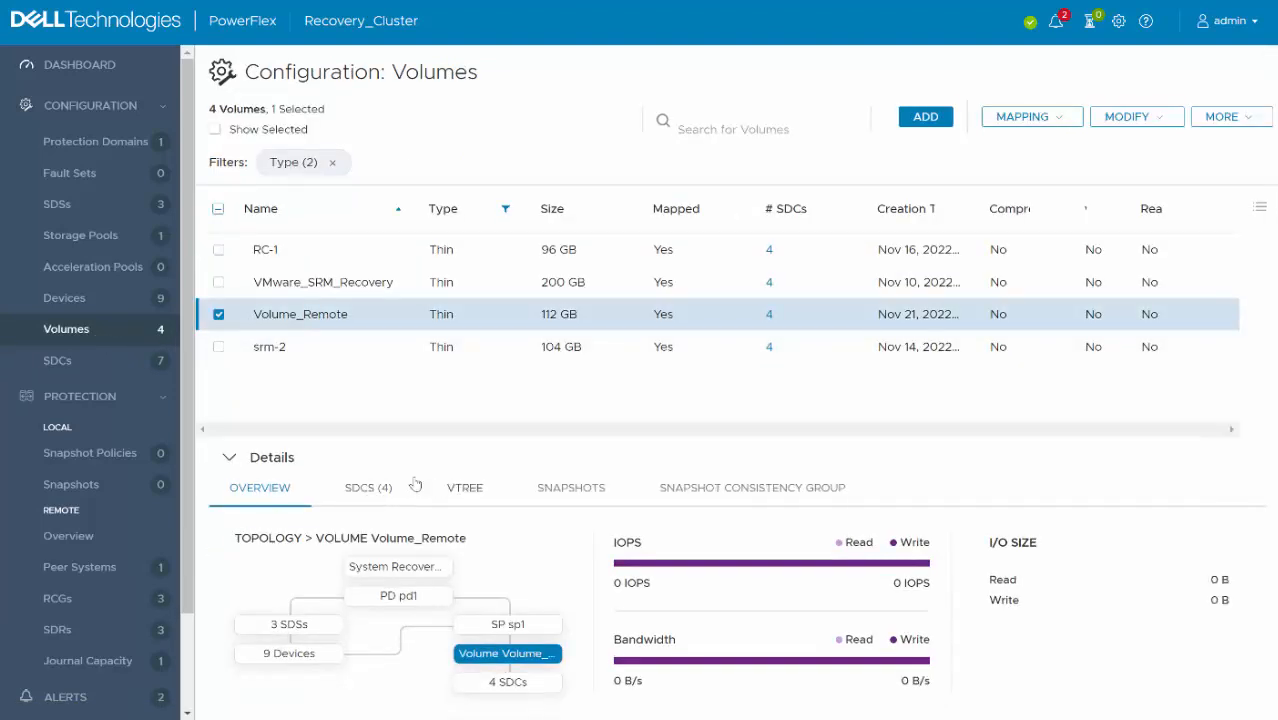
click(378, 487)
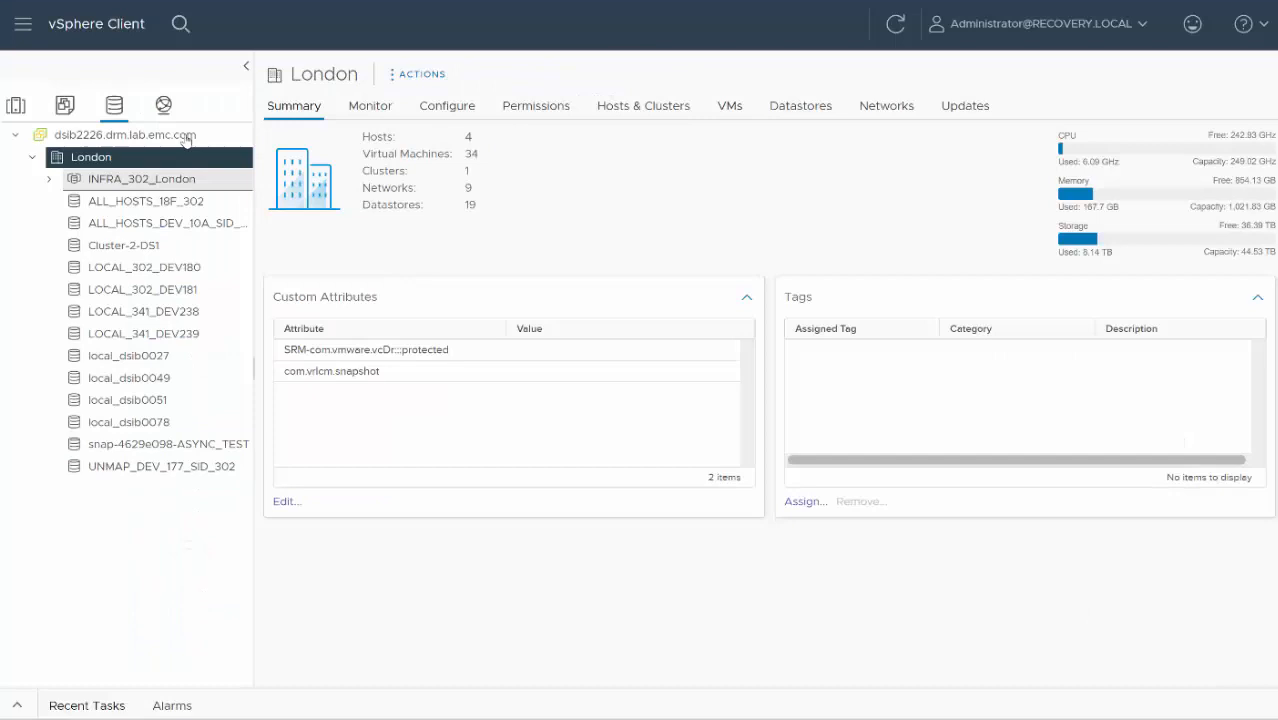
- Switch to vSphere Client and check the datastore assignment of the recovery host's 112 GB EMC Fibre Channel disk after cleanup
click(15, 104)
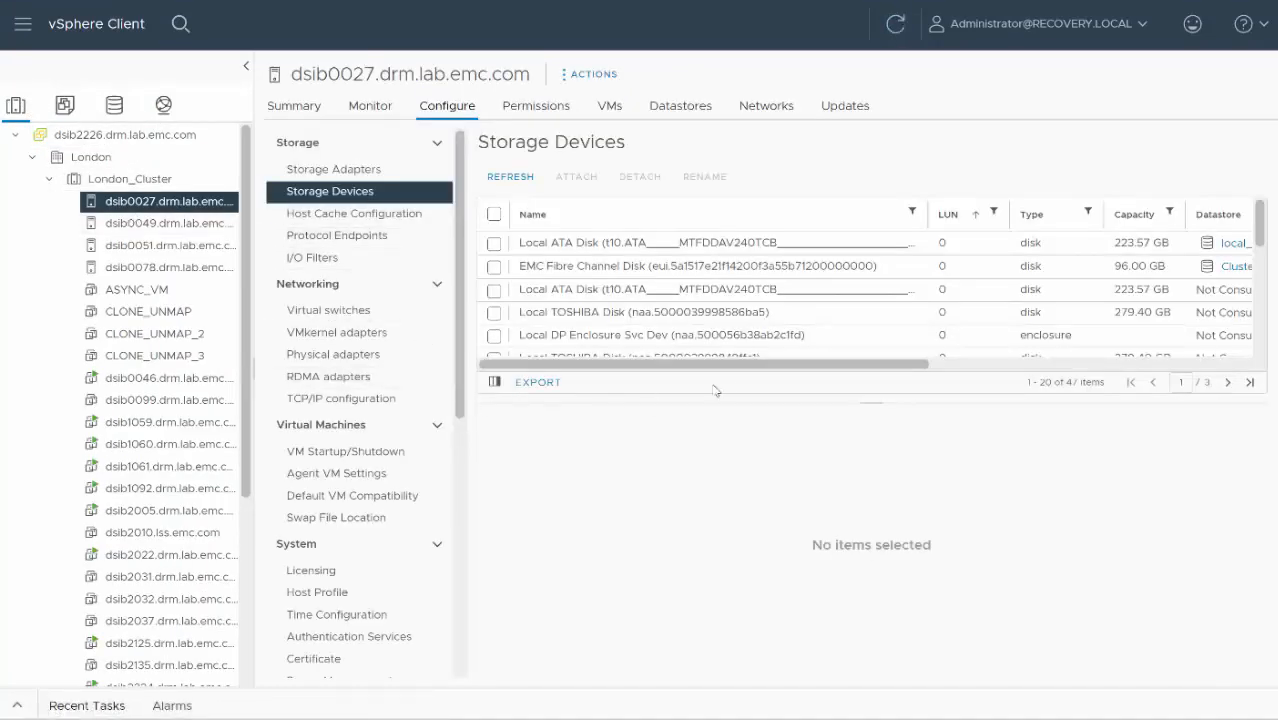
scroll(953, 302, down, 3)
scroll(953, 302, down, 4)
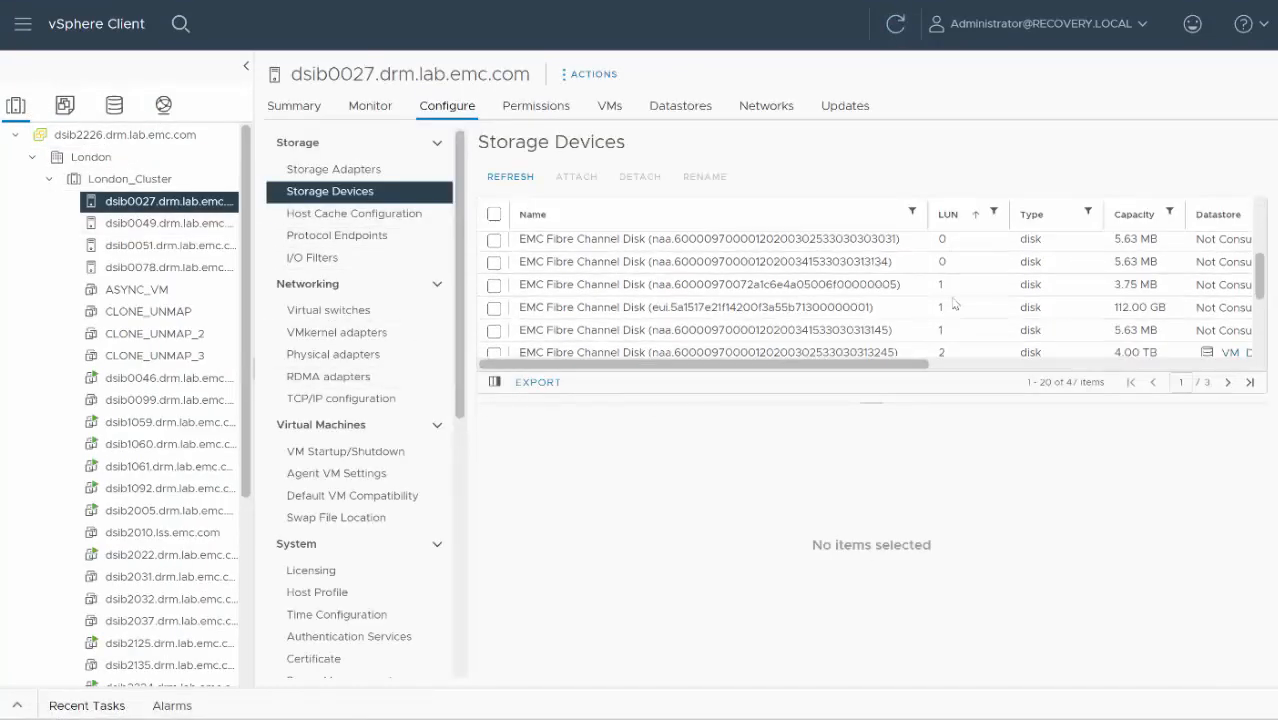
drag(907, 370, 1107, 368)
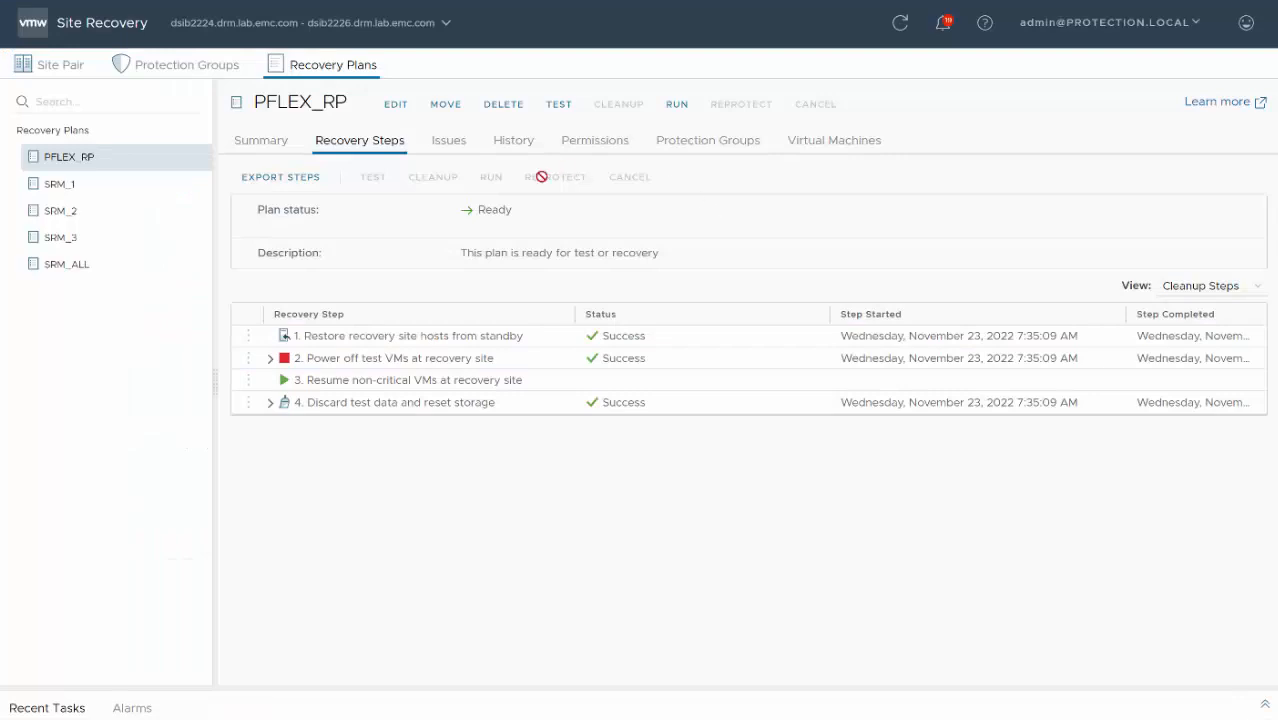
- Run the PFLEX_RP recovery as a planned migration with vMotion of eligible VMs enabled, acknowledging the permanent changes, and display its recovery steps
click(250, 138)
click(677, 104)
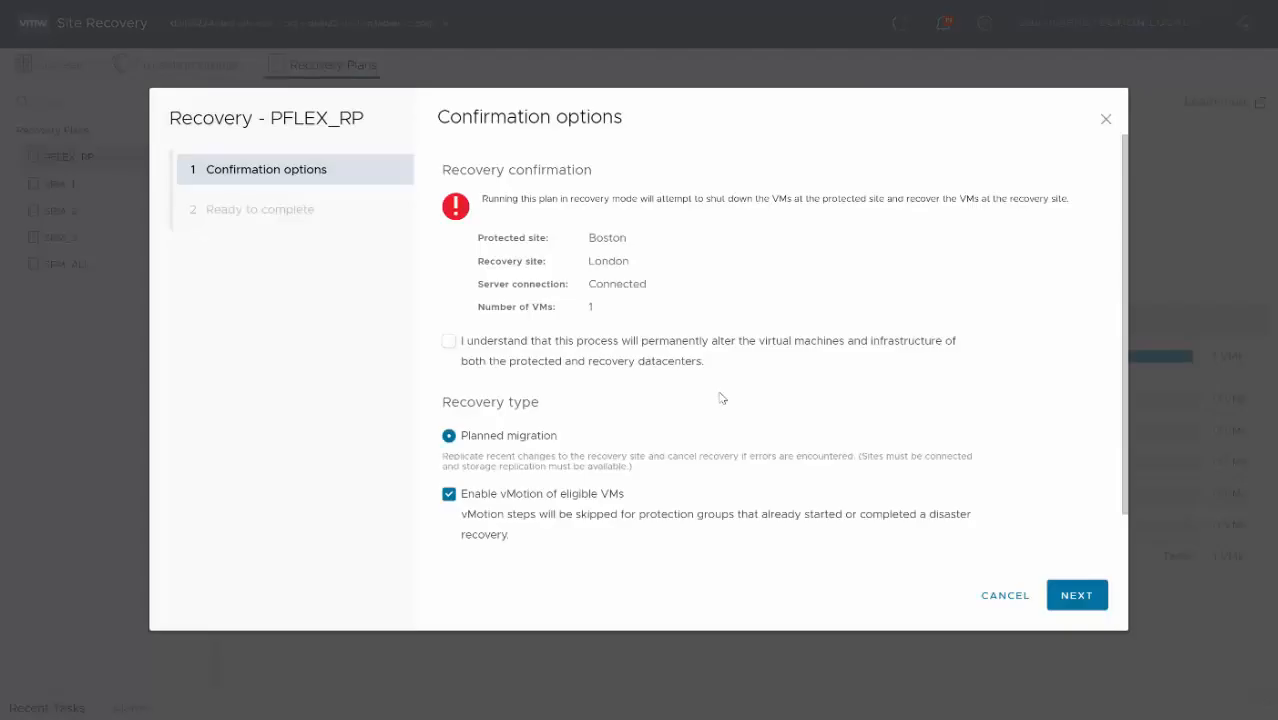
click(445, 344)
scroll(613, 458, down, 1)
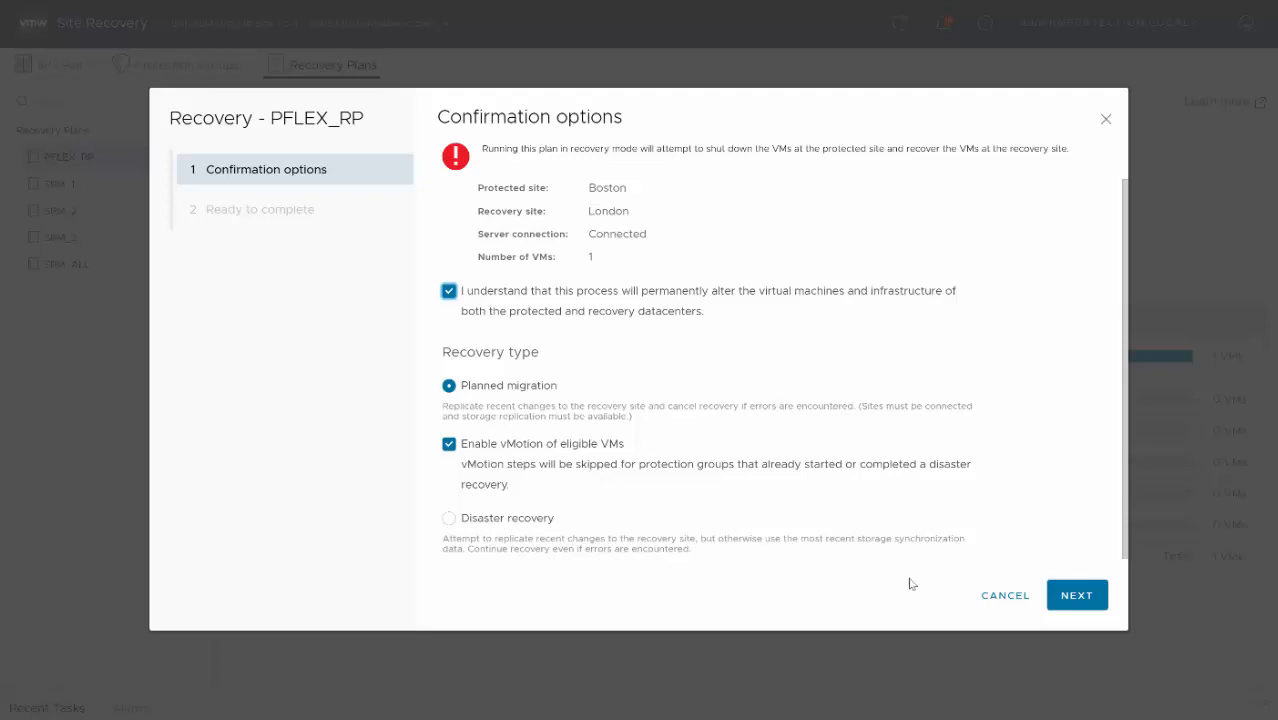
click(1077, 595)
click(1075, 595)
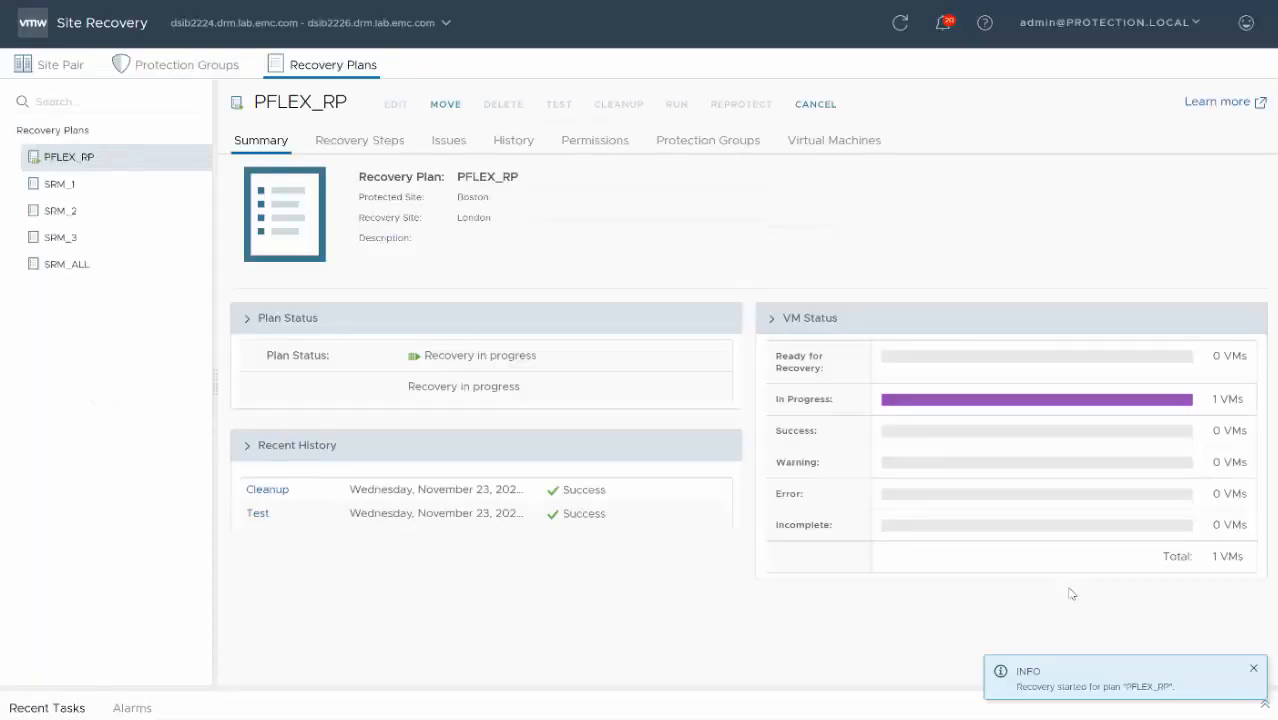
click(376, 147)
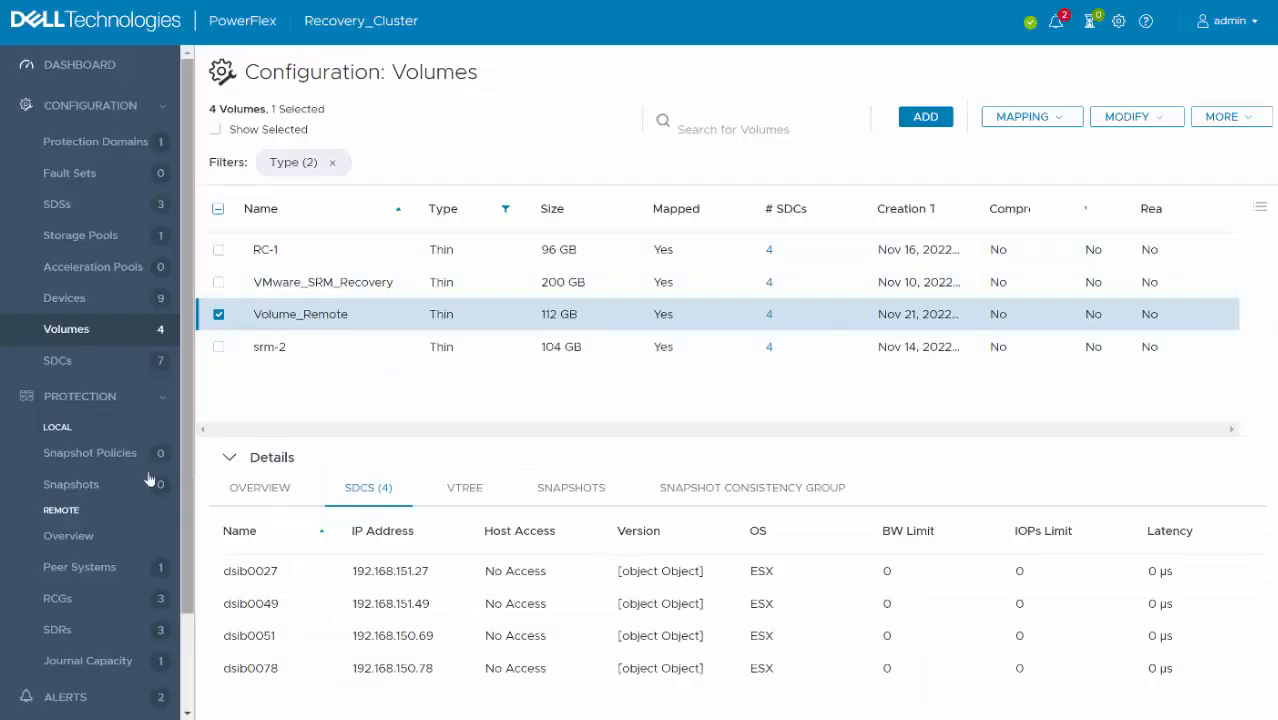
- Switch to PowerFlex and view the replication details of Test_RCG on Recovery_Cluster
click(86, 610)
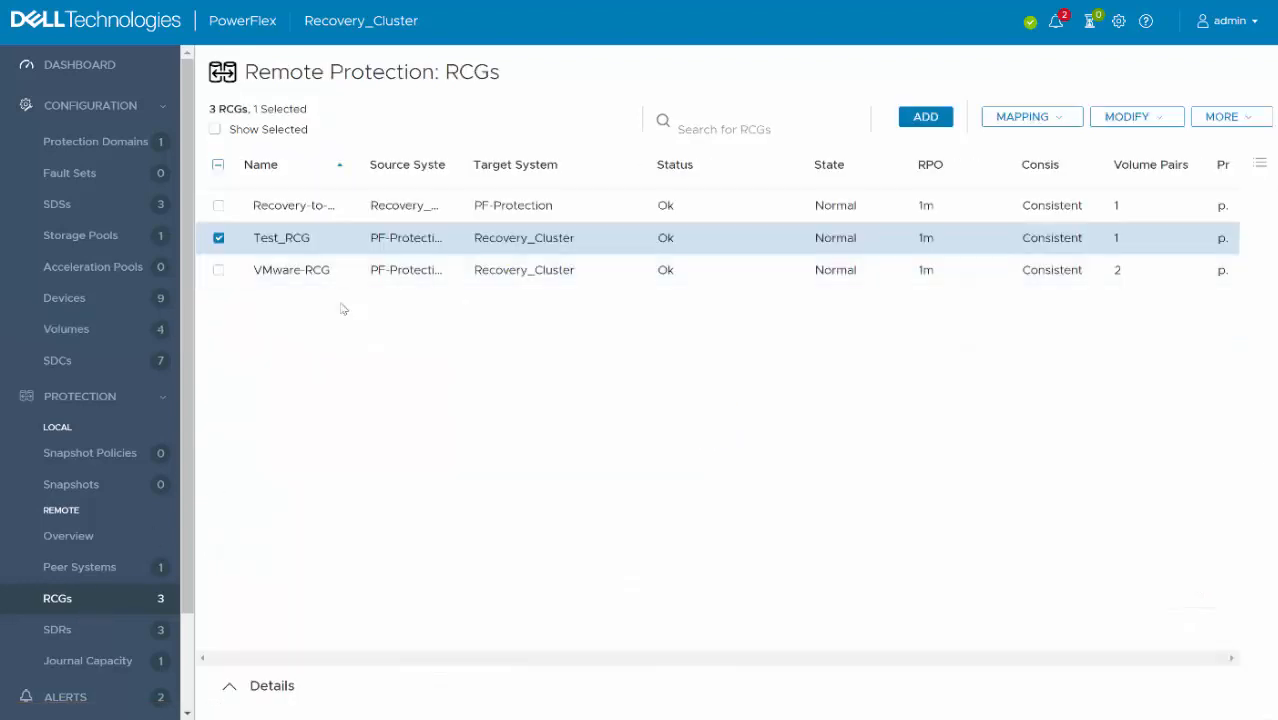
click(466, 241)
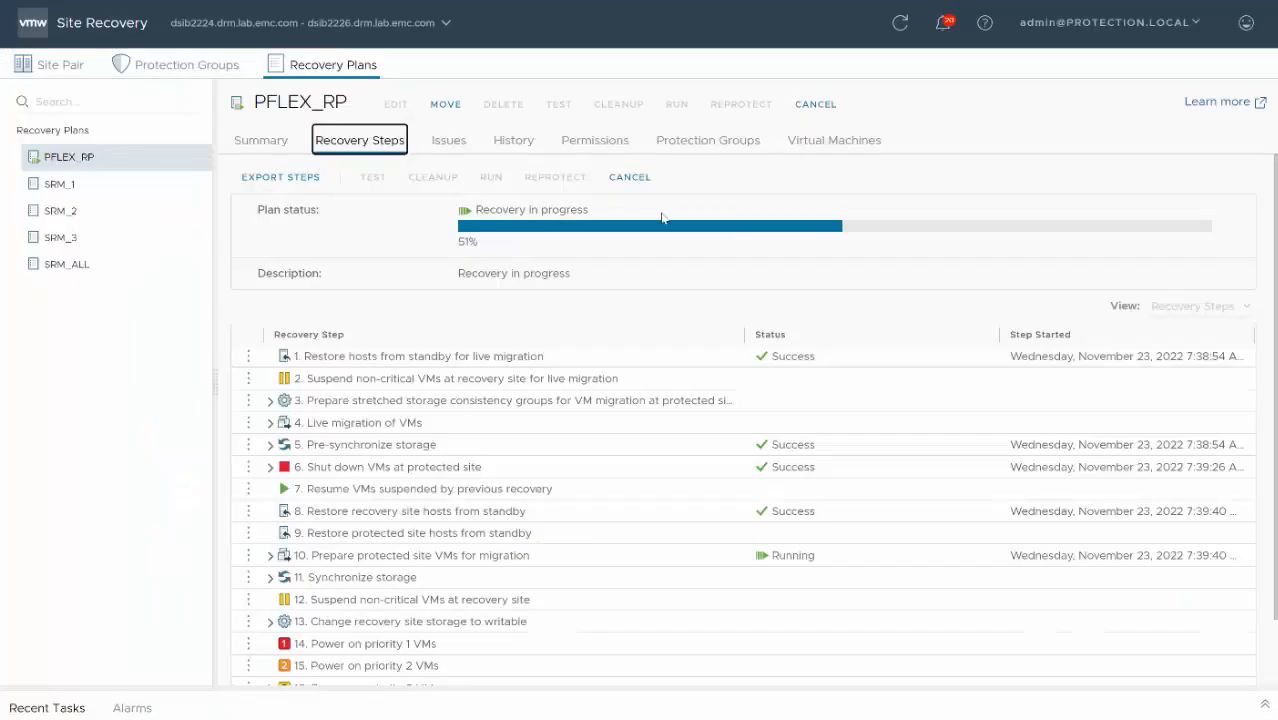
- Return to Site Recovery and expand the recovery steps for preparing protected site VMs for migration and synchronizing storage
click(269, 555)
scroll(700, 550, down, 2)
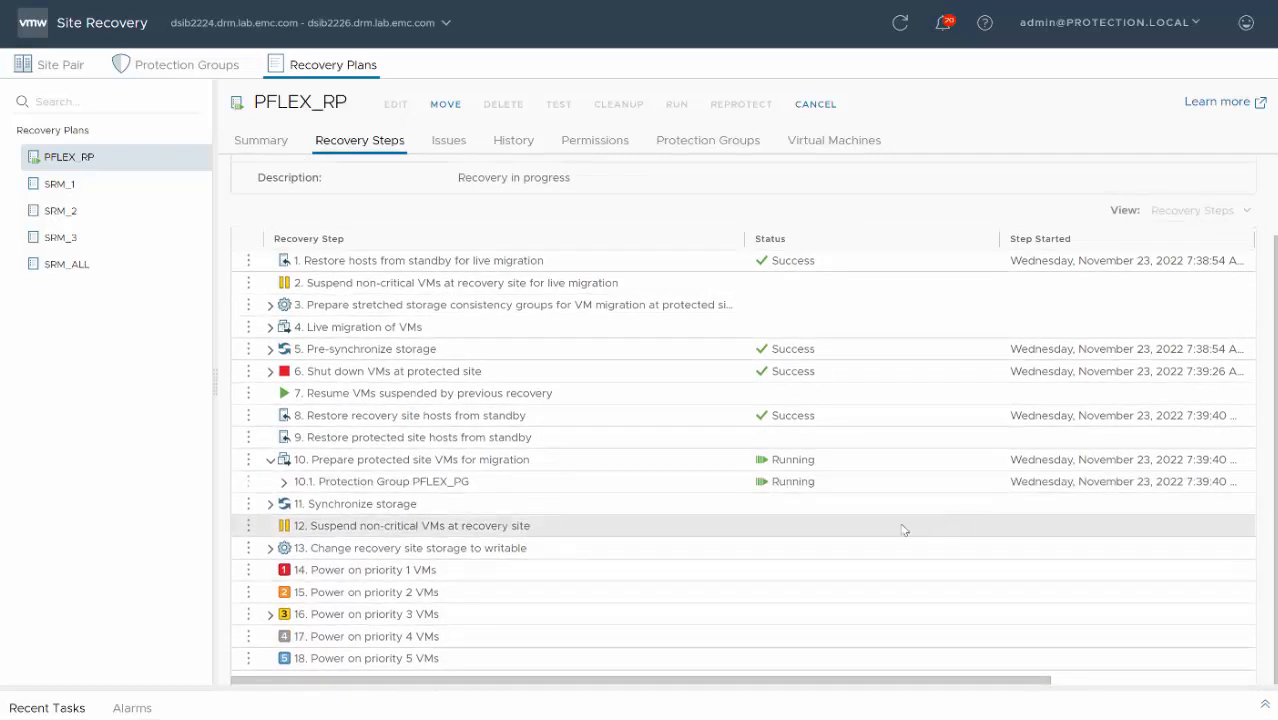
click(270, 506)
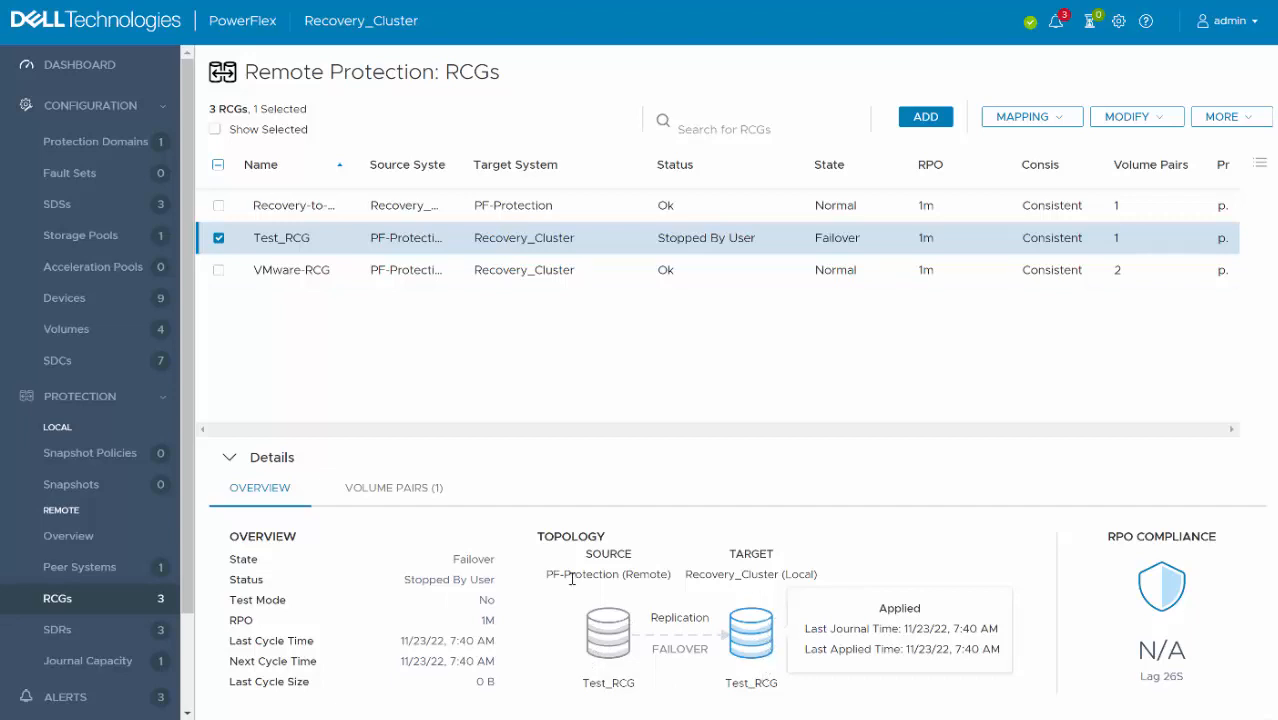
- Switch to PowerFlex and check the host access of the SDCs mapped to Volume_Remote during the migration
click(104, 340)
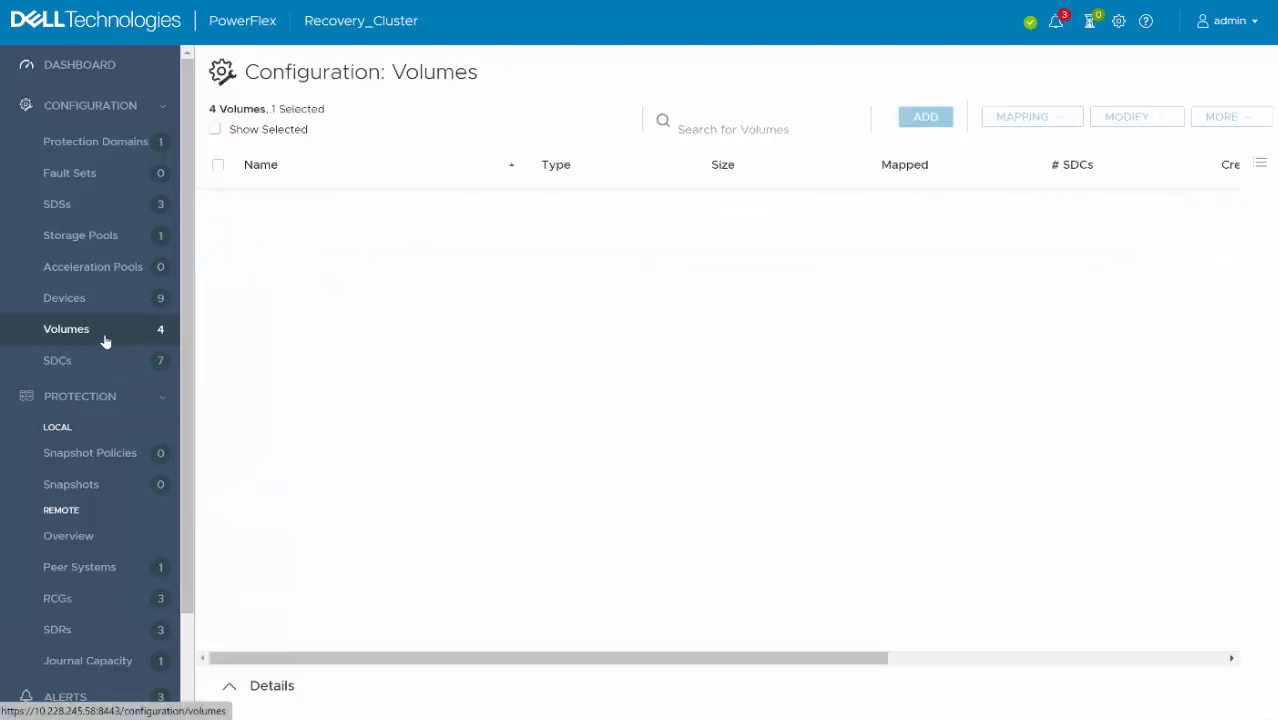
click(341, 322)
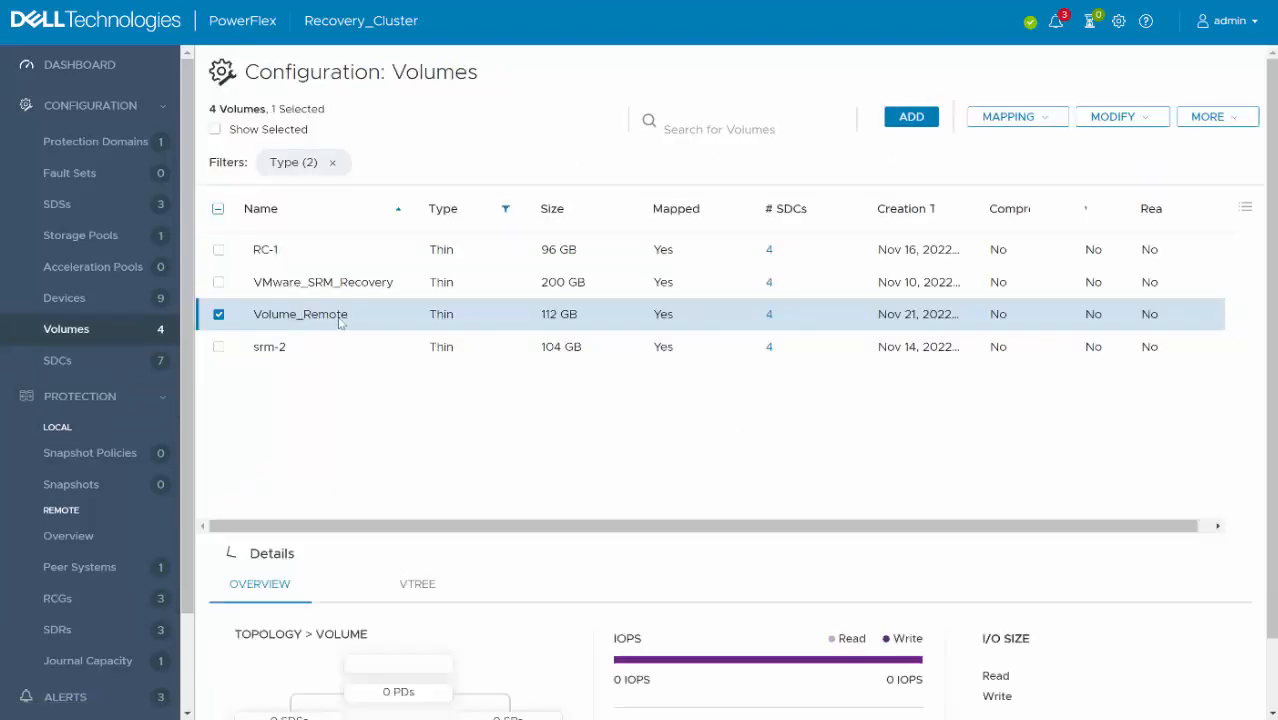
click(369, 488)
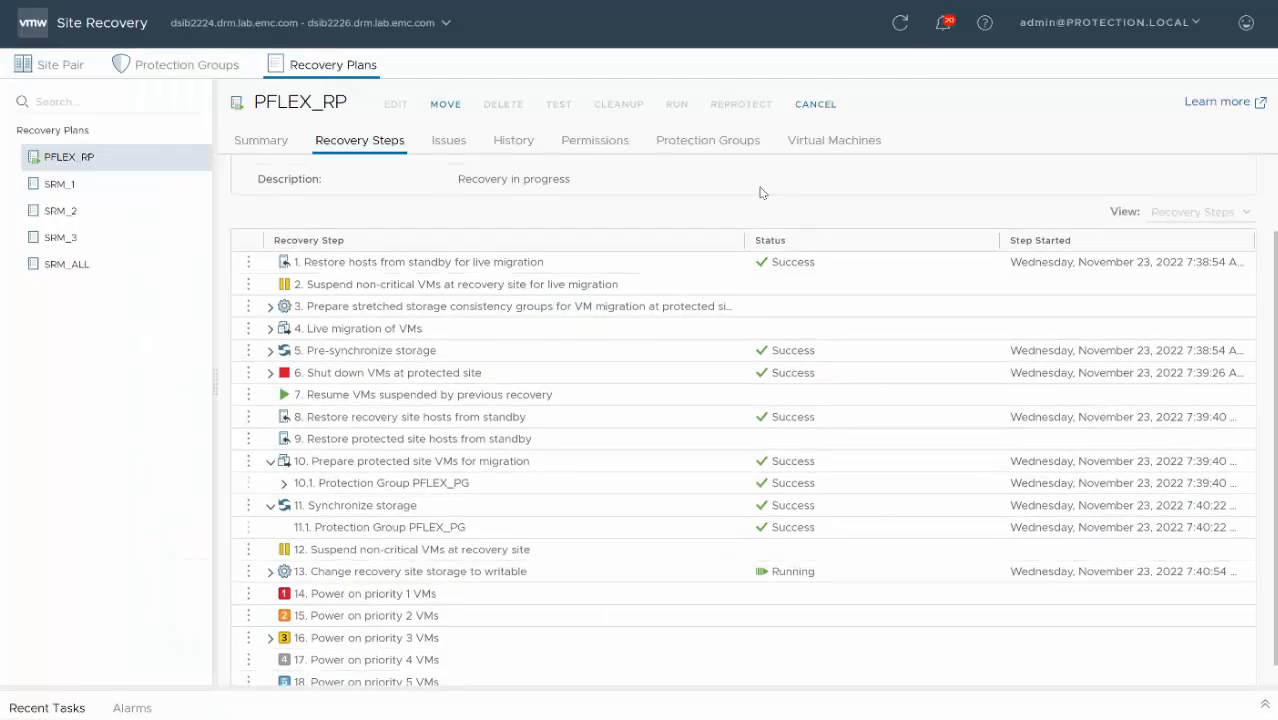
- Return to Site Recovery and expand the step that changes recovery site storage to writable
scroll(600, 480, down, 3)
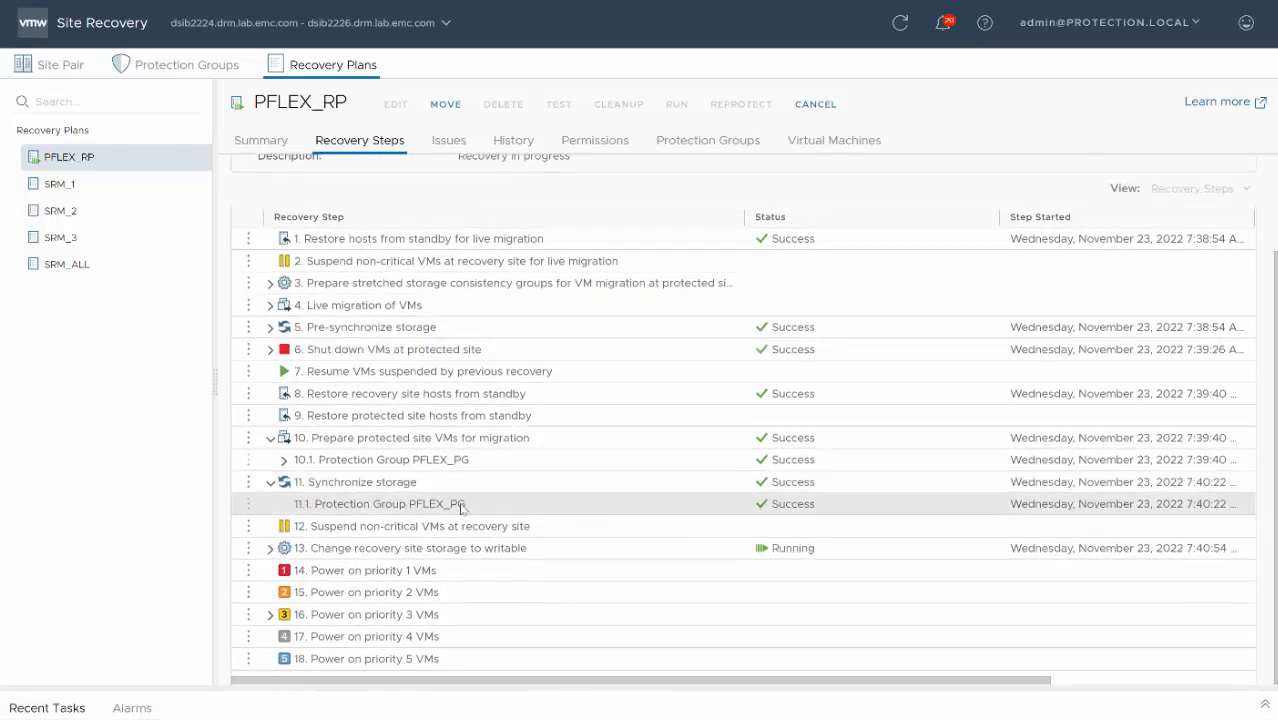
click(269, 549)
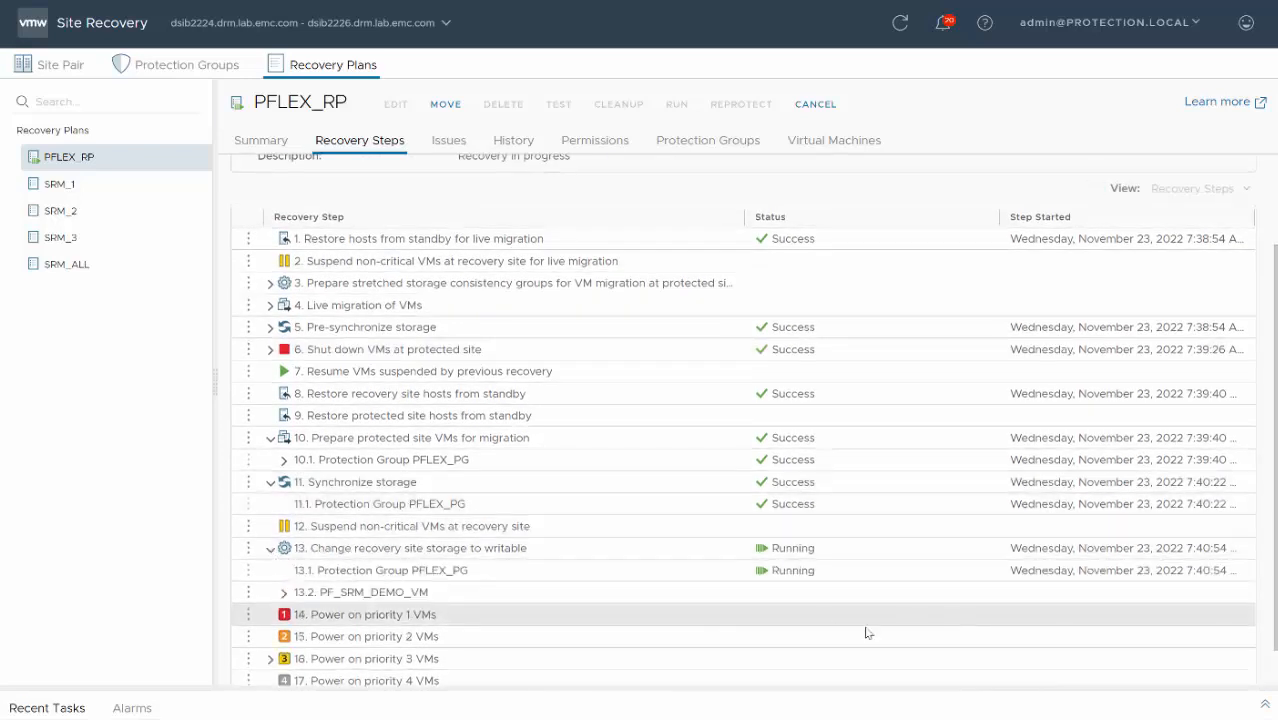
scroll(822, 508, up, 3)
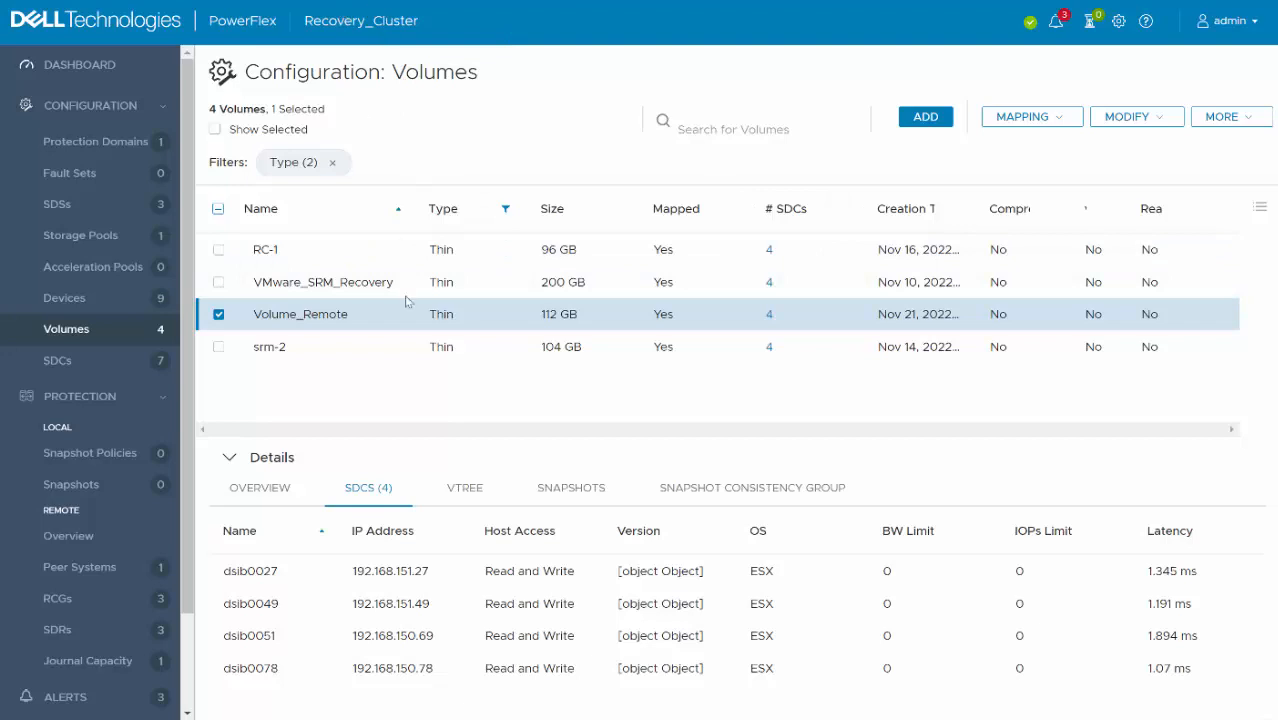
- Switch to PowerFlex and view the failover details of Test_RCG and its additional available actions
click(92, 599)
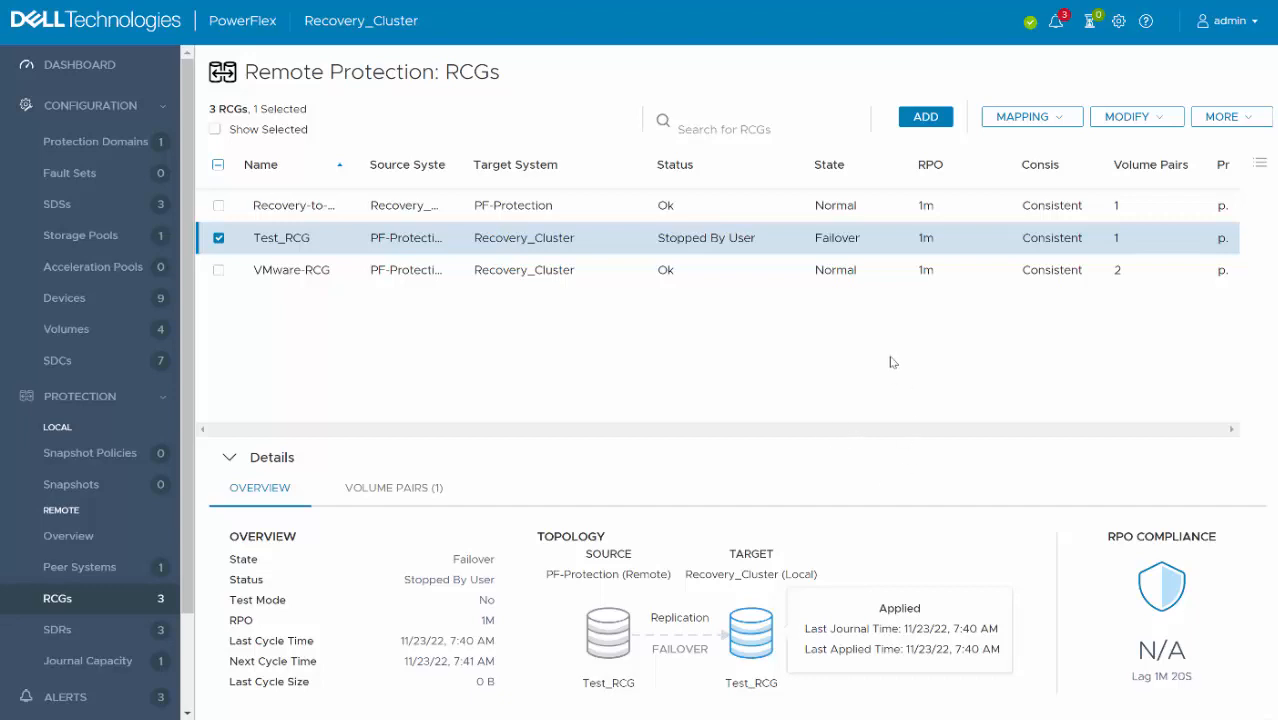
click(1253, 116)
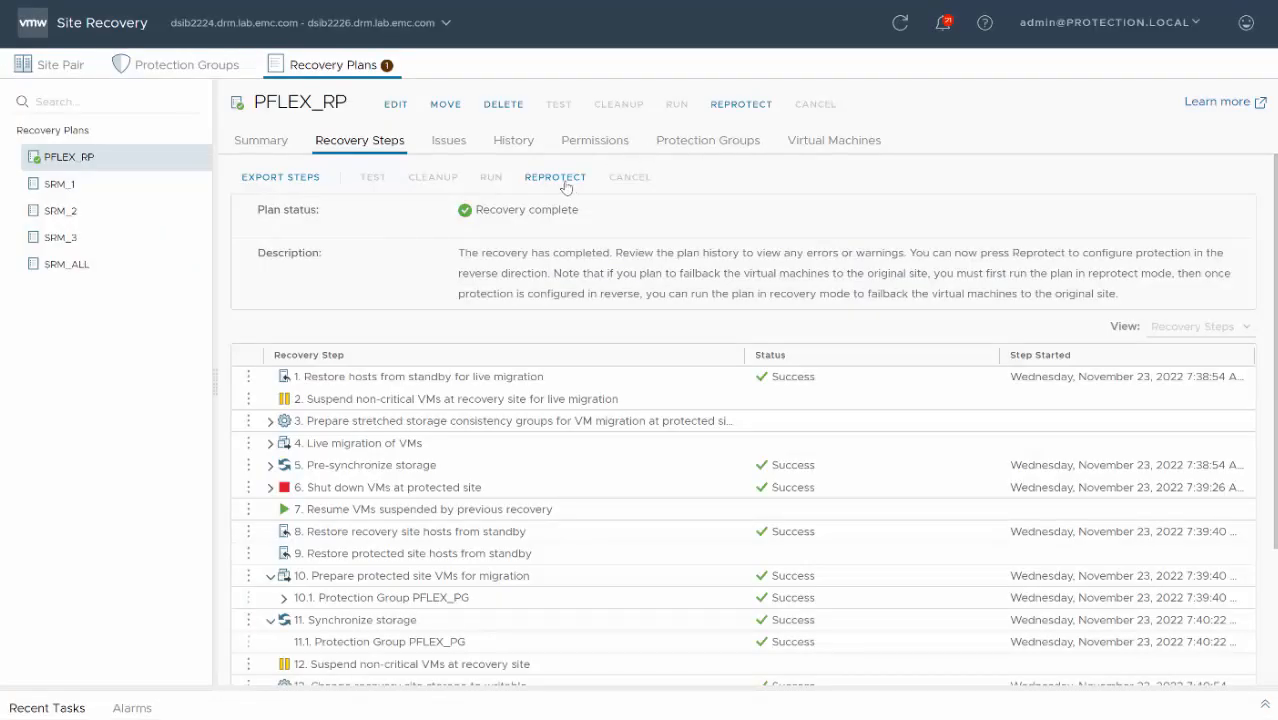
- Return to Site Recovery and reprotect PFLEX_RP, acknowledging that the operation cannot be undone and leaving force cleanup off
click(560, 178)
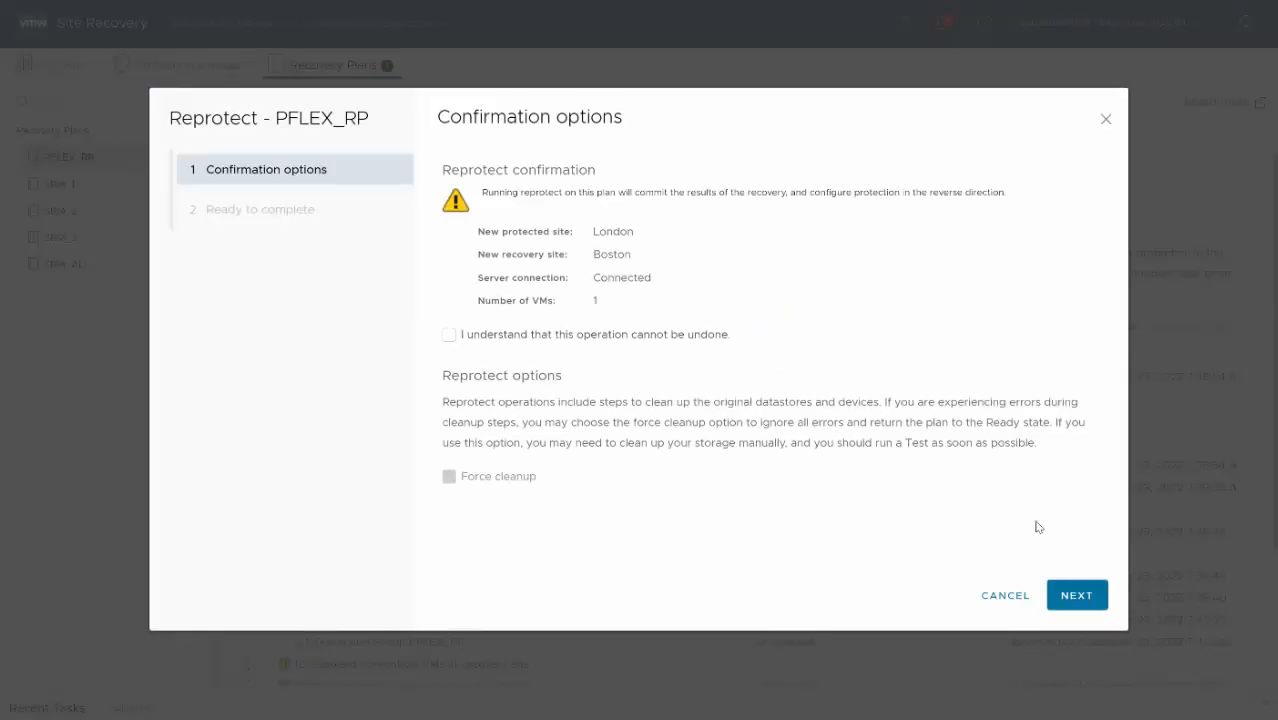
click(450, 336)
click(1069, 596)
click(1070, 597)
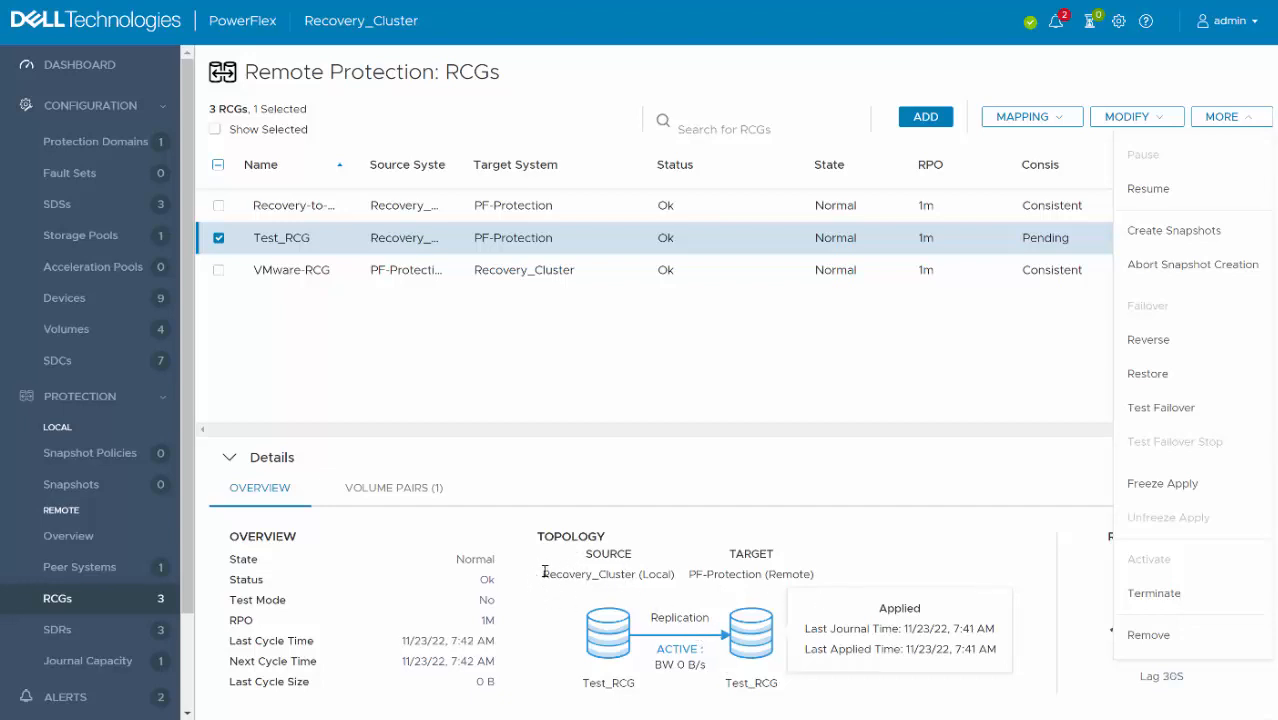
- Switch to PowerFlex and examine Test_RCG's replication source and target and its available actions after the reprotect
drag(543, 574, 662, 577)
click(867, 582)
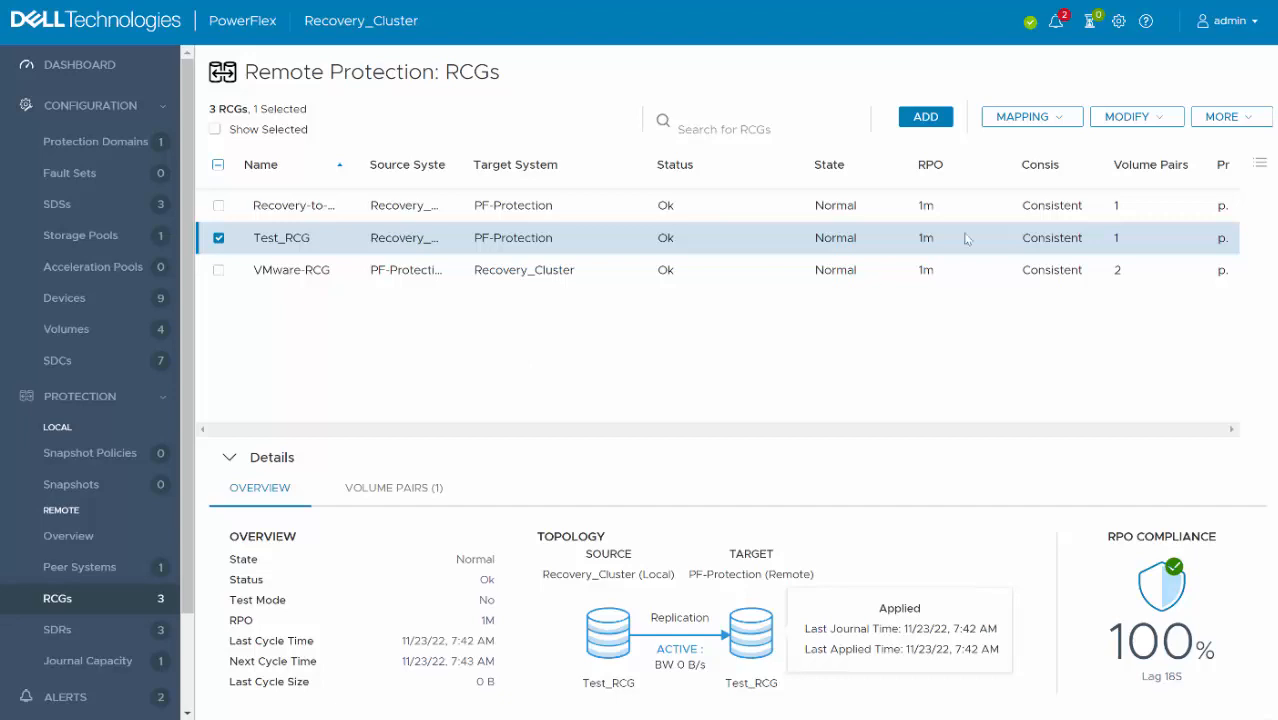
click(1250, 125)
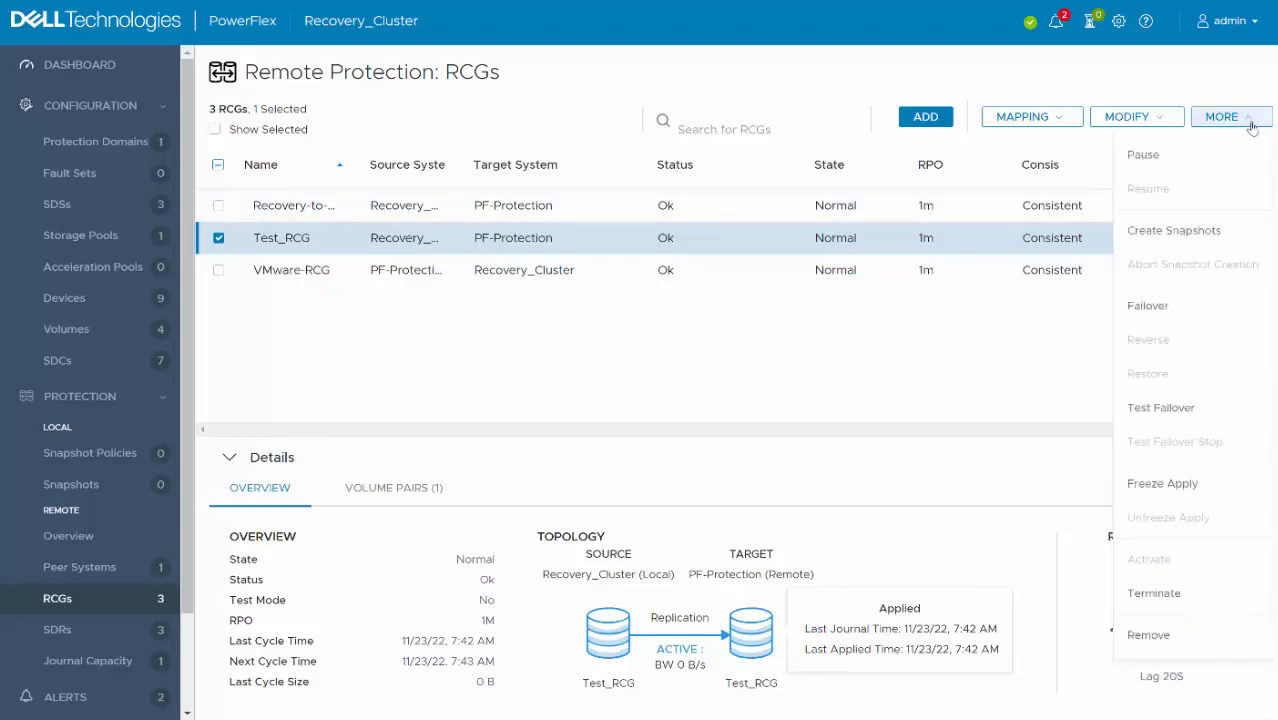
click(1250, 125)
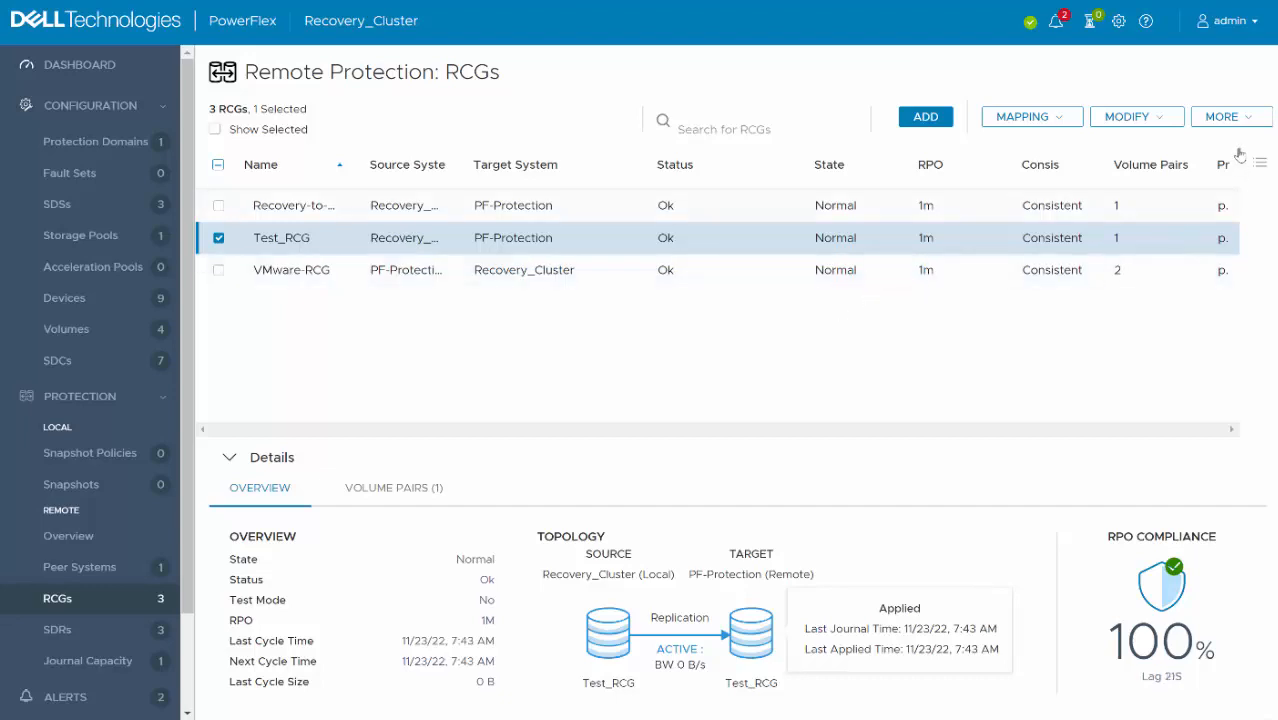
click(1221, 116)
click(912, 350)
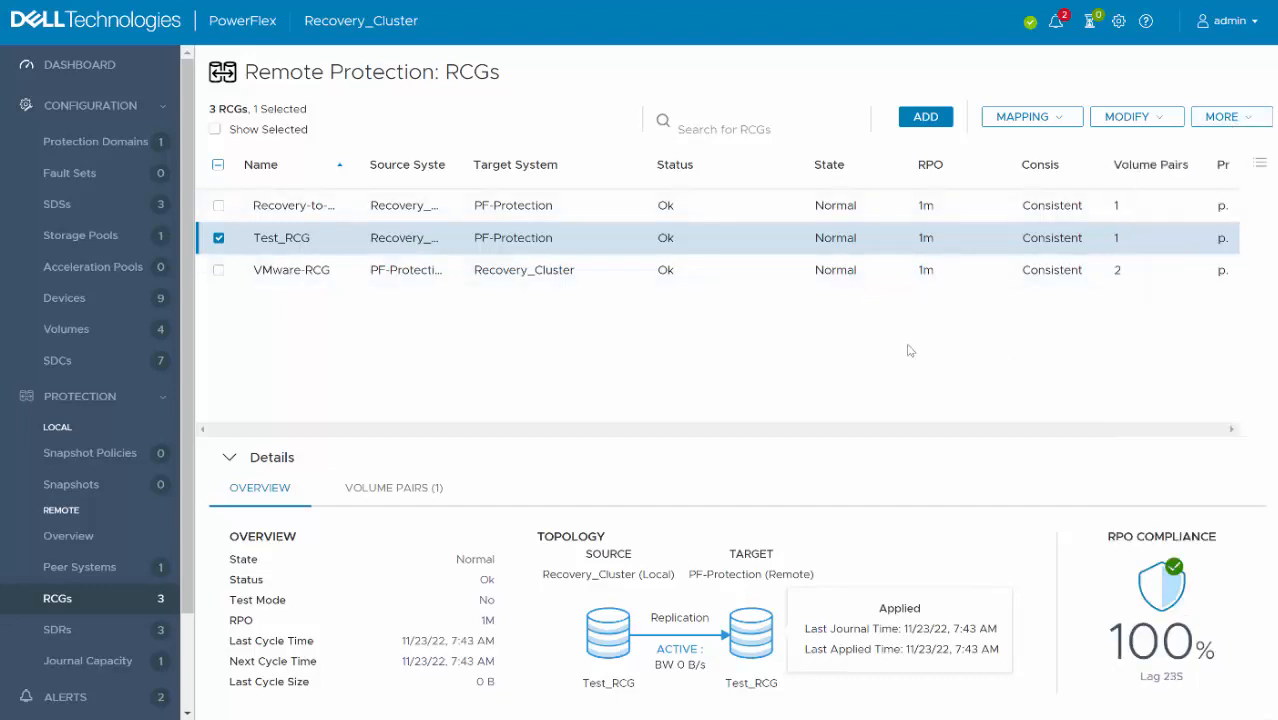